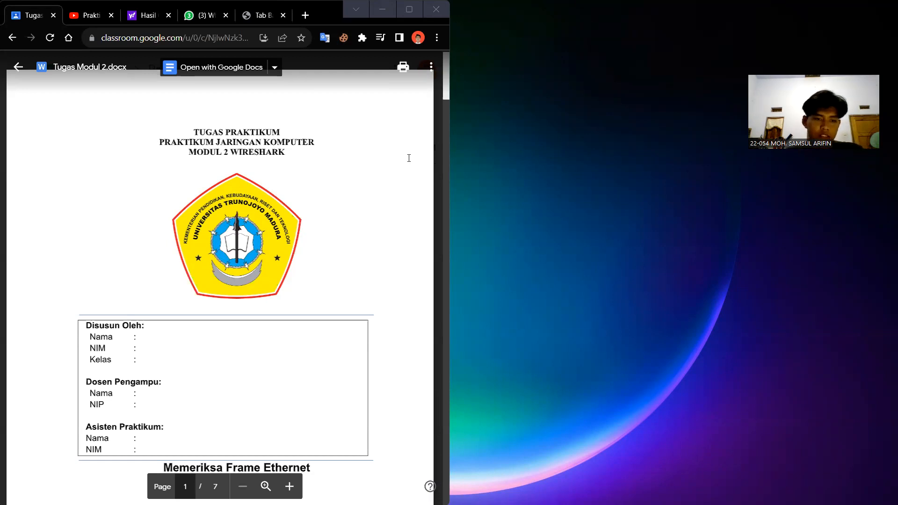
Read Tugas Modul 2.docx from the cover page through the Langkah 2 instruction on checking the PC's network configuration
{"action": "scroll", "coordinate": [408, 158], "scroll_direction": "down", "scroll_amount": 4}
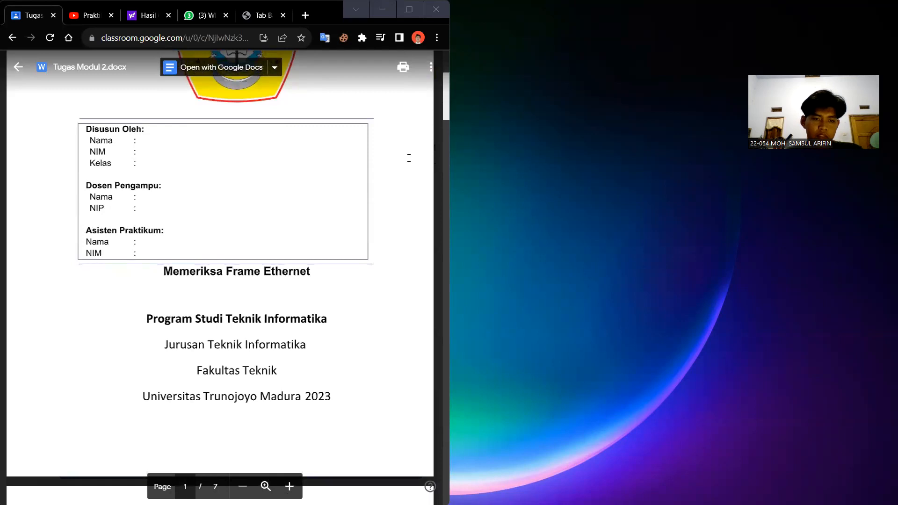
{"action": "scroll", "coordinate": [409, 158], "scroll_direction": "down", "scroll_amount": 8}
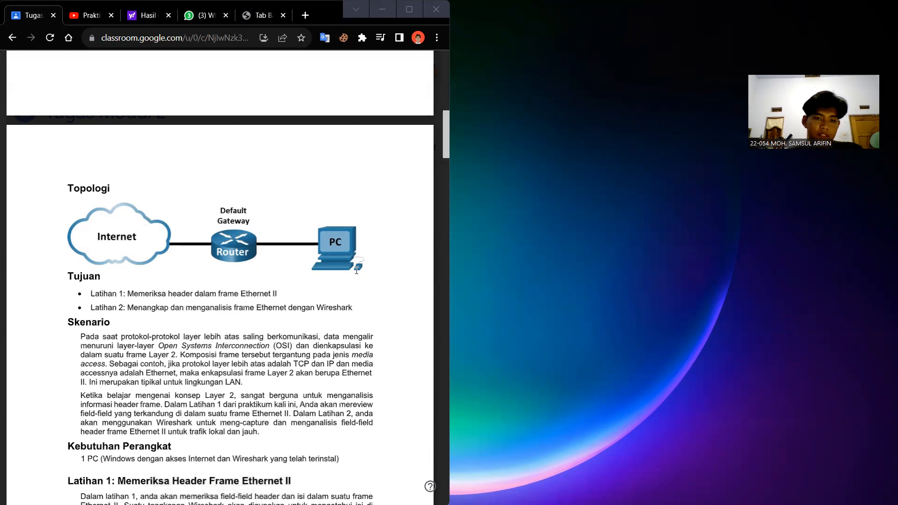
{"action": "scroll", "coordinate": [356, 270], "scroll_direction": "down", "scroll_amount": 3}
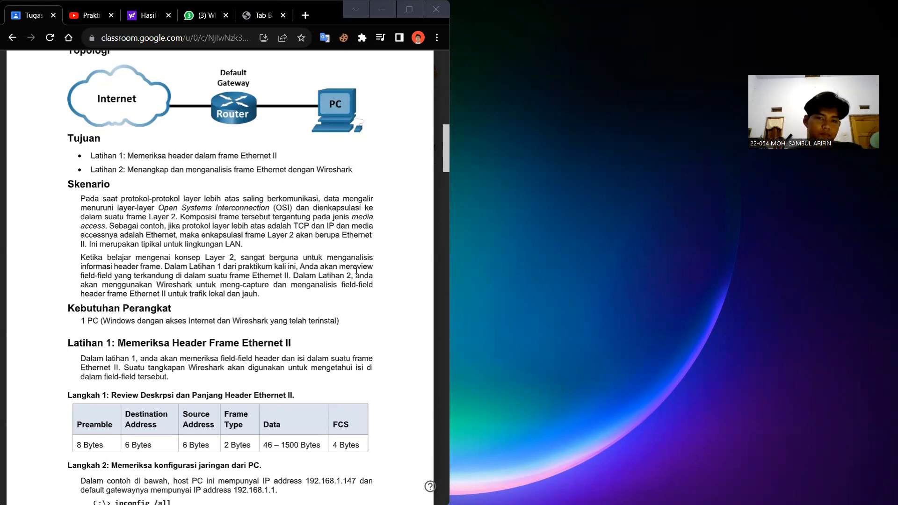
{"action": "scroll", "coordinate": [297, 354], "scroll_direction": "down", "scroll_amount": 1}
{"action": "scroll", "coordinate": [297, 354], "scroll_direction": "down", "scroll_amount": 3}
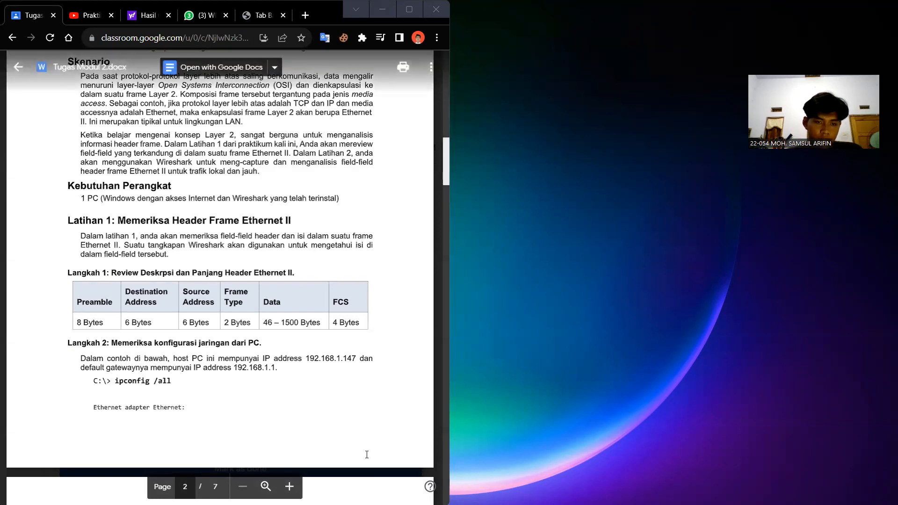
Open Command Prompt, reduce its text size, narrow its window and place it beside the assignment document
{"action": "mouse_move", "coordinate": [283, 490]}
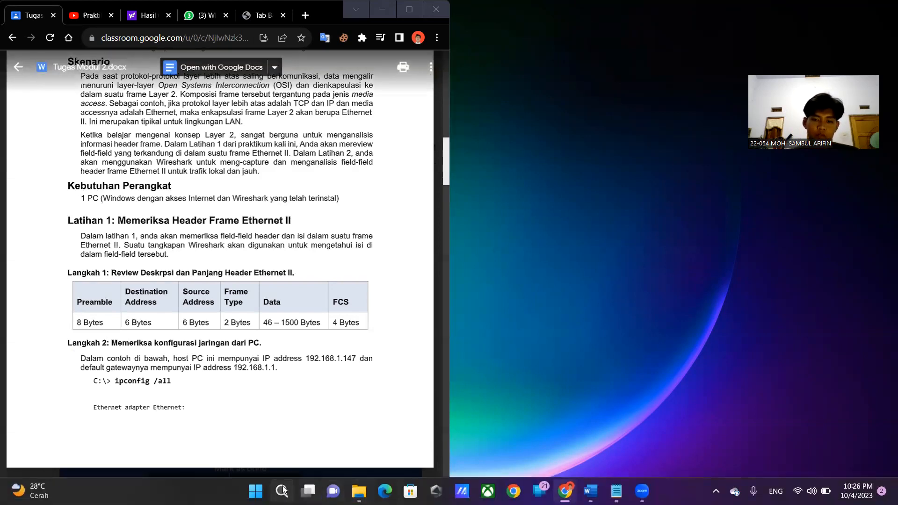
{"action": "left_click", "coordinate": [284, 490]}
{"action": "type", "text": "co"}
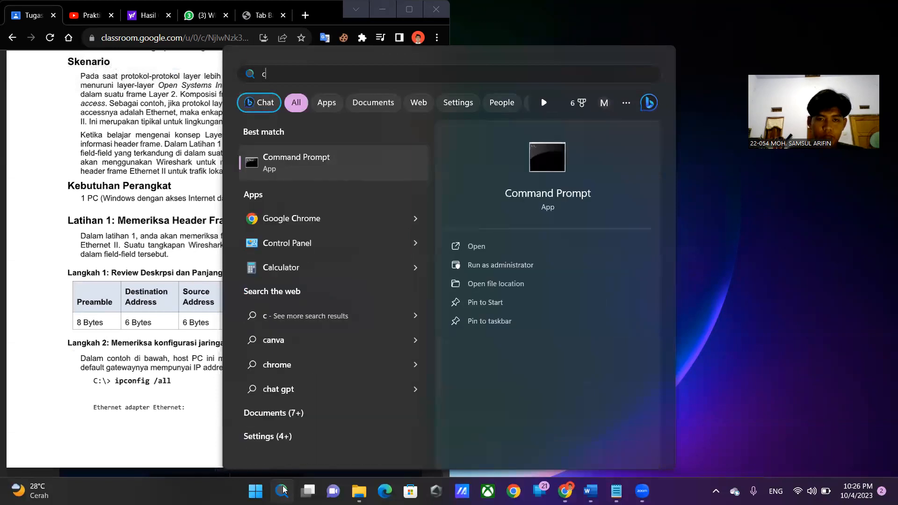
{"action": "key", "text": "Return"}
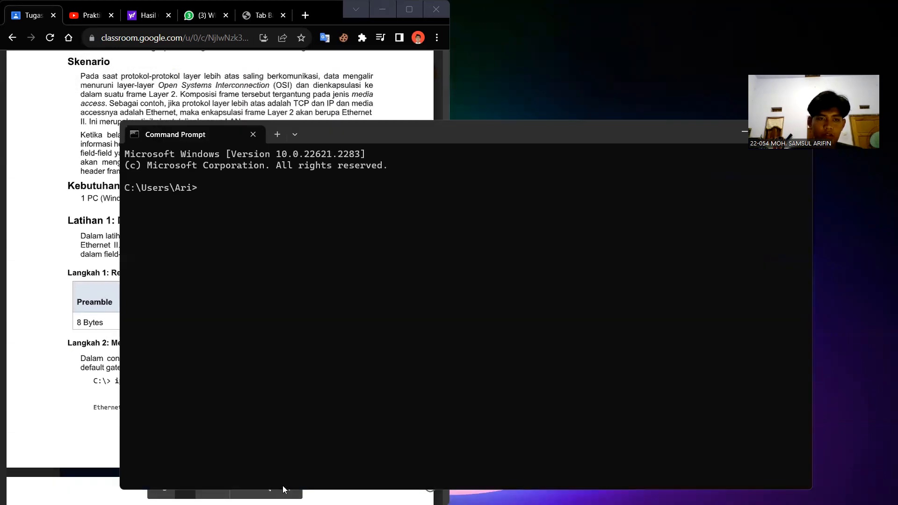
{"action": "scroll", "coordinate": [476, 372], "scroll_direction": "down", "scroll_amount": 5}
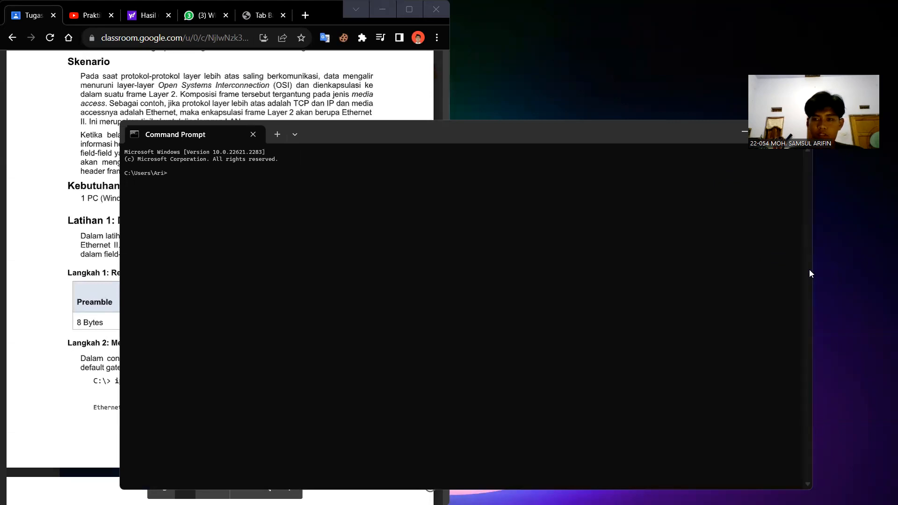
{"action": "left_click_drag", "start_coordinate": [814, 269], "coordinate": [525, 262]}
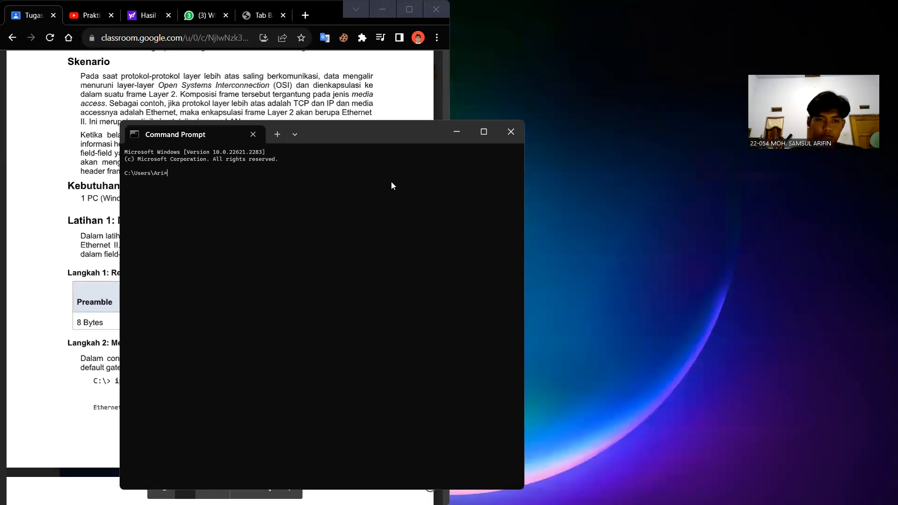
{"action": "left_click_drag", "start_coordinate": [380, 133], "coordinate": [684, 158]}
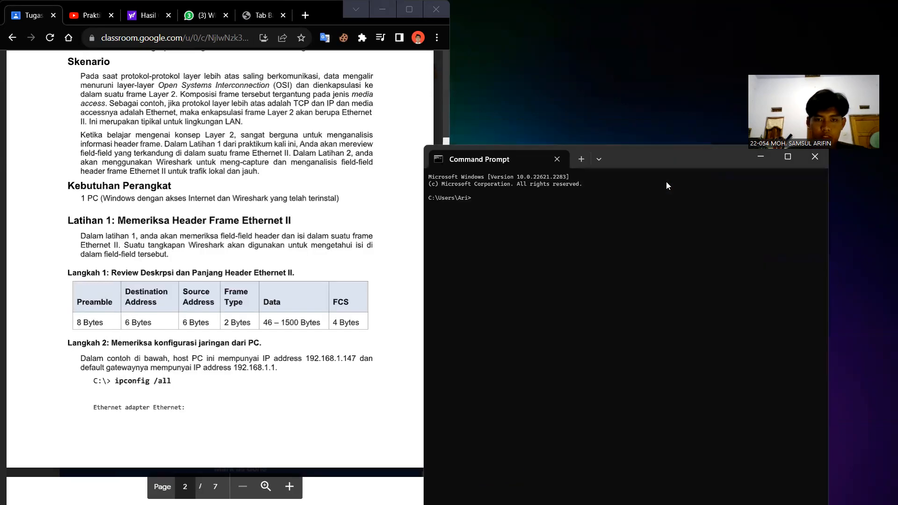
Run ipconfig /all in Command Prompt to list the PC's full network configuration
{"action": "type", "text": "ipconfi"}
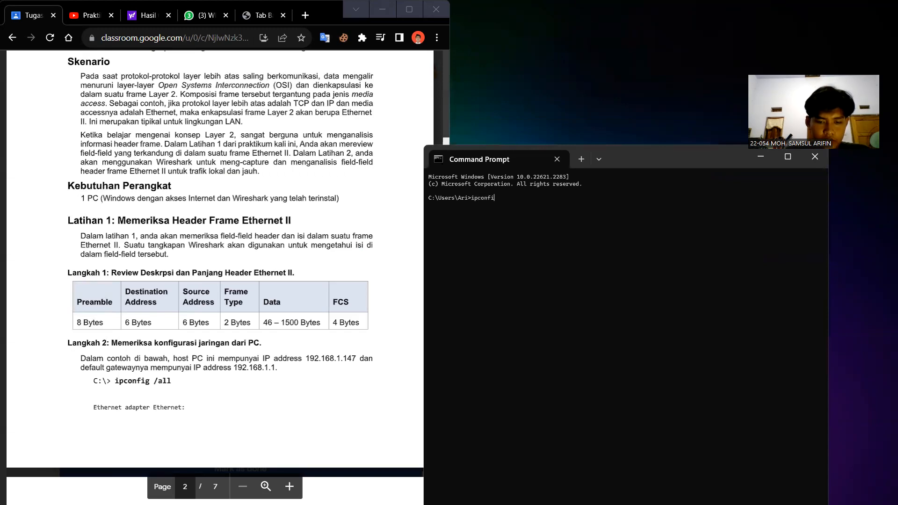
{"action": "type", "text": "g /all"}
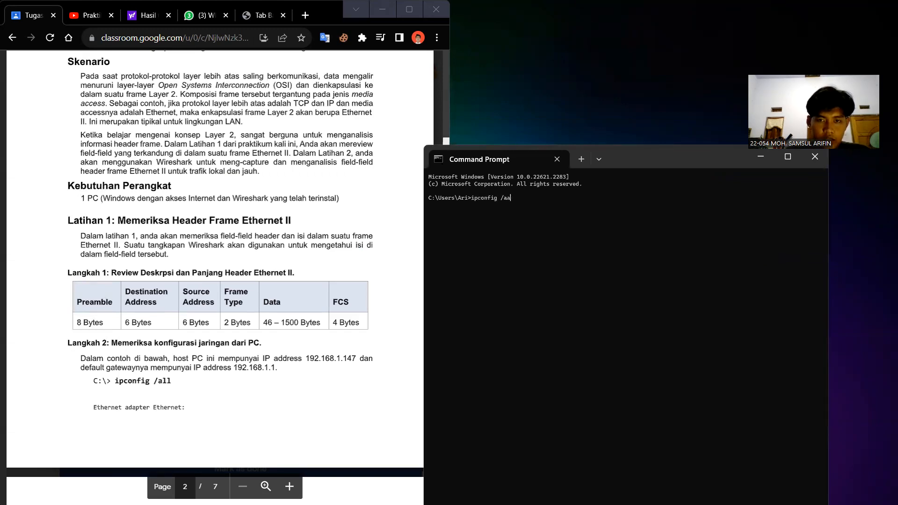
{"action": "key", "text": "Return"}
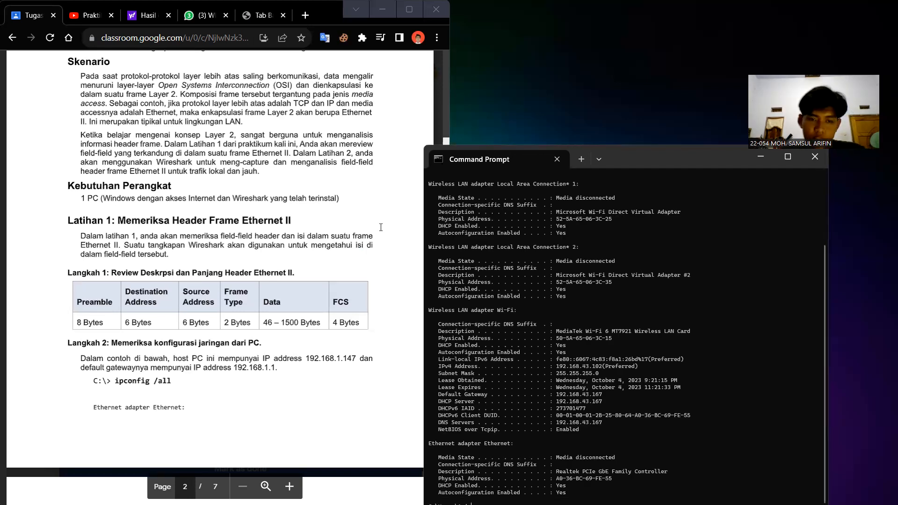
Compare the Wi-Fi adapter's output with the document's sample, highlighting the IPv4 address and the default gateway
{"action": "scroll", "coordinate": [322, 242], "scroll_direction": "down", "scroll_amount": 2}
{"action": "scroll", "coordinate": [322, 242], "scroll_direction": "down", "scroll_amount": 4}
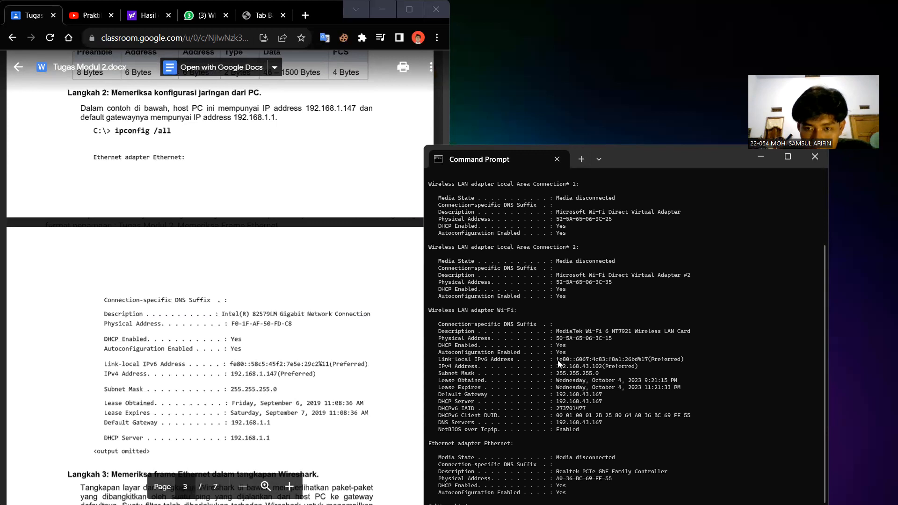
{"action": "left_click_drag", "start_coordinate": [556, 368], "coordinate": [569, 366]}
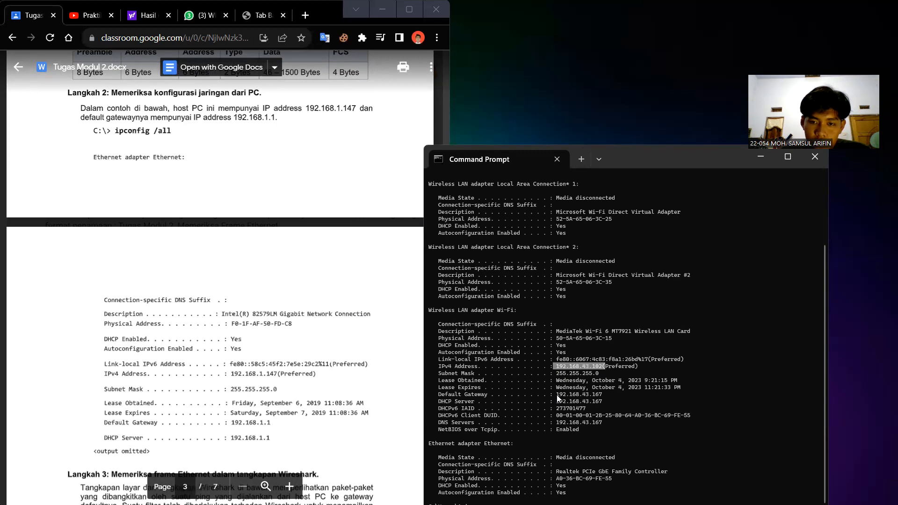
{"action": "left_click_drag", "start_coordinate": [557, 394], "coordinate": [598, 395]}
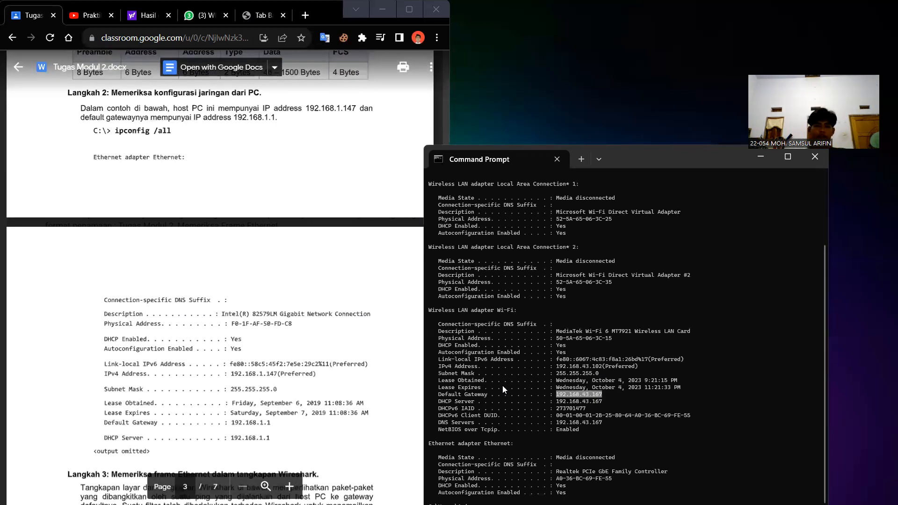
Move the Command Prompt window clear of the document and read the Langkah 3 instructions with their sample Wireshark capture
{"action": "left_click", "coordinate": [280, 296]}
{"action": "scroll", "coordinate": [281, 297], "scroll_direction": "down", "scroll_amount": 4}
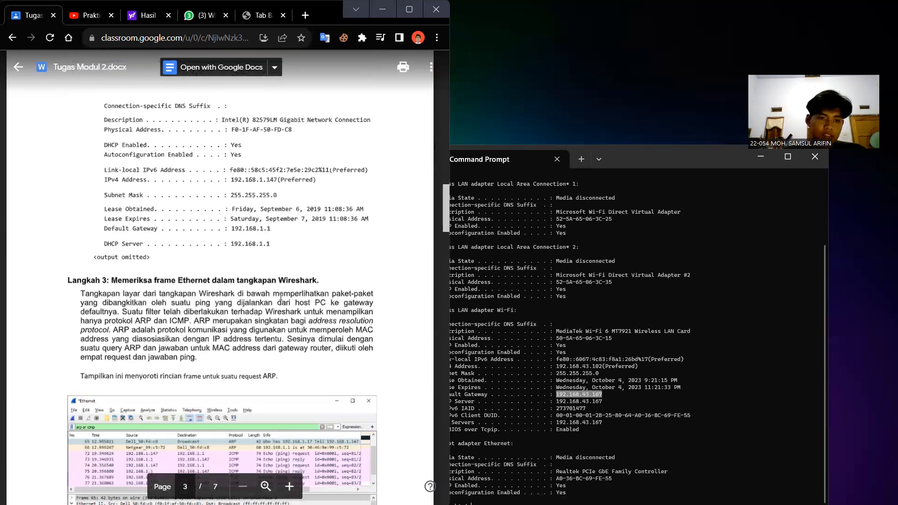
{"action": "left_click", "coordinate": [649, 153]}
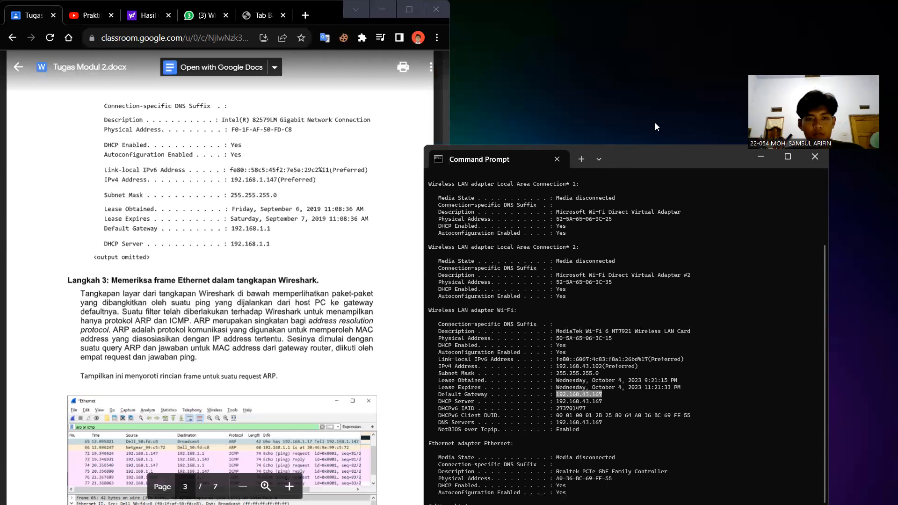
{"action": "left_click_drag", "start_coordinate": [649, 153], "coordinate": [674, 14]}
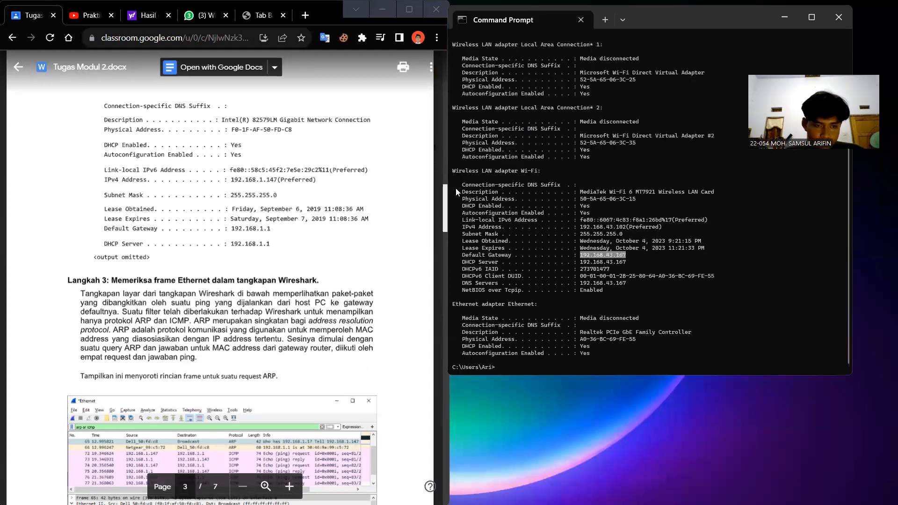
{"action": "scroll", "coordinate": [407, 249], "scroll_direction": "down", "scroll_amount": 4}
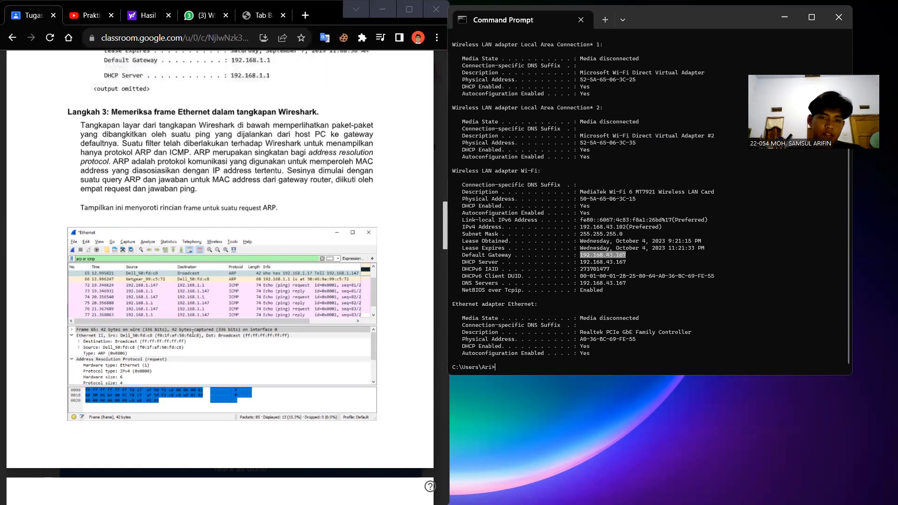
Open Wireshark and start a live capture on the Wi-Fi interface
{"action": "mouse_move", "coordinate": [243, 504]}
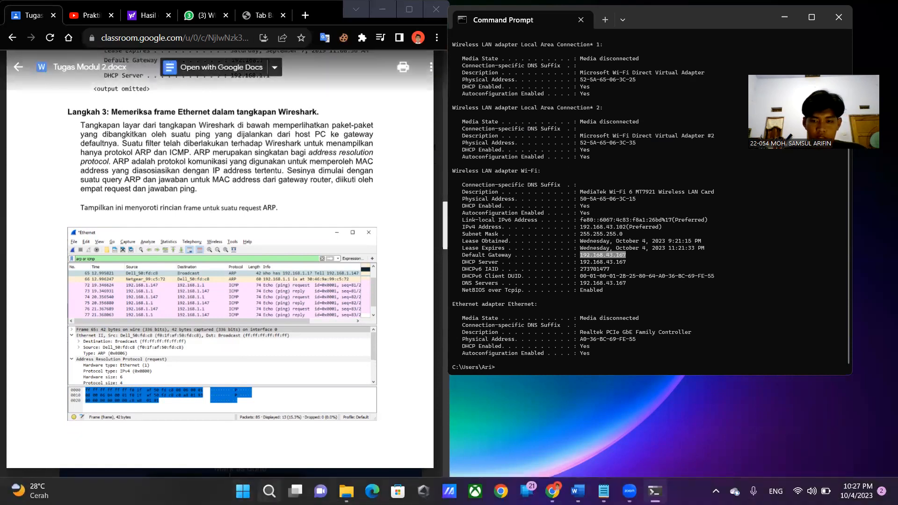
{"action": "left_click", "coordinate": [269, 491]}
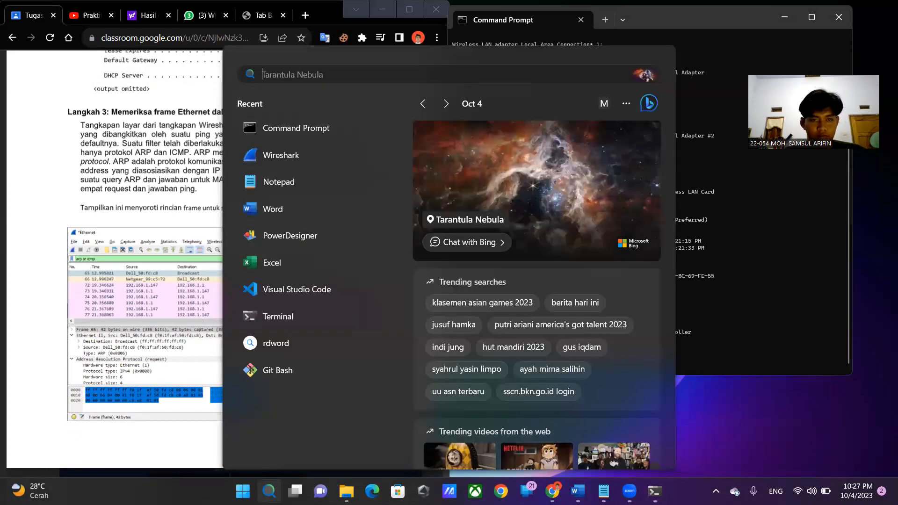
{"action": "key", "text": "Down"}
{"action": "key", "text": "Down"}
{"action": "key", "text": "Return"}
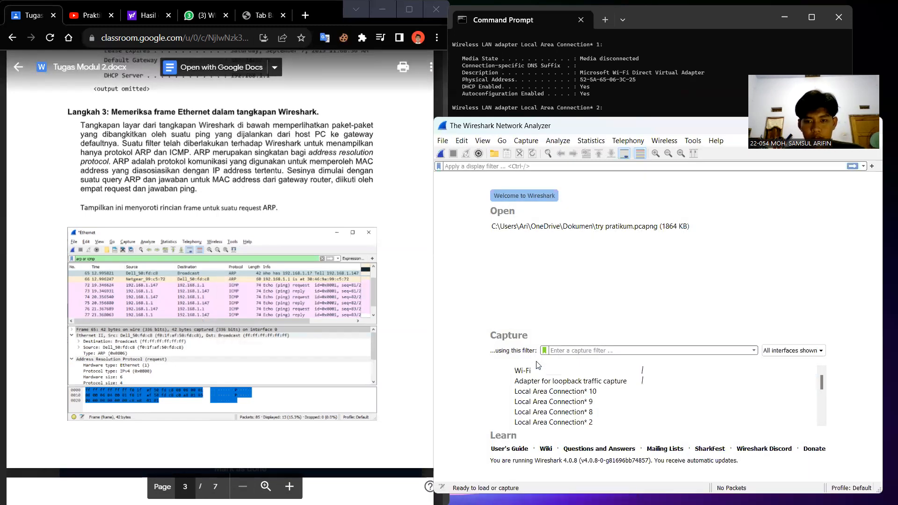
{"action": "double_click", "coordinate": [536, 373]}
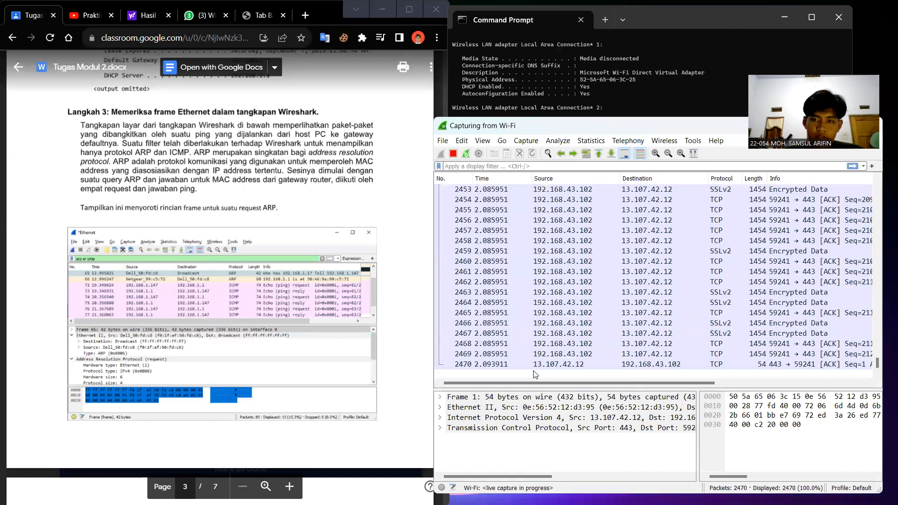
Stop the Wi-Fi capture and start a new one without saving the captured packets
{"action": "left_click", "coordinate": [453, 153]}
{"action": "left_click", "coordinate": [440, 153]}
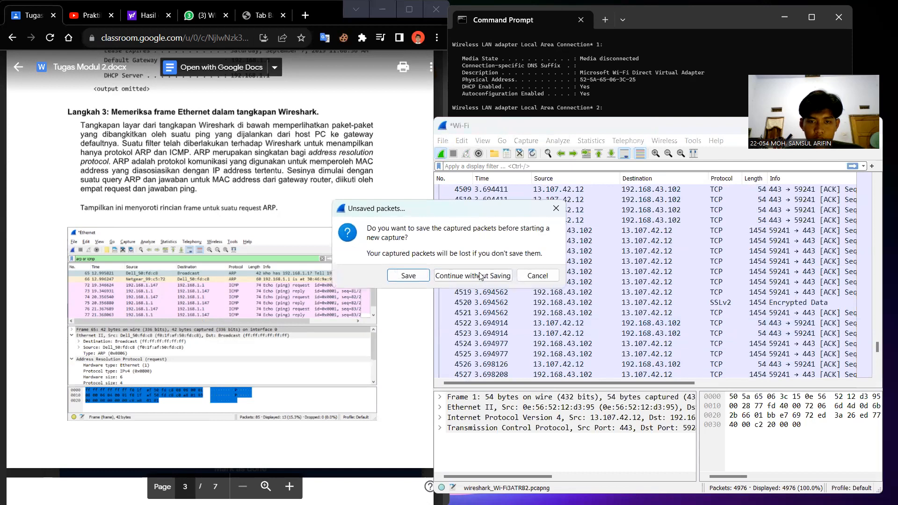
{"action": "left_click", "coordinate": [479, 277]}
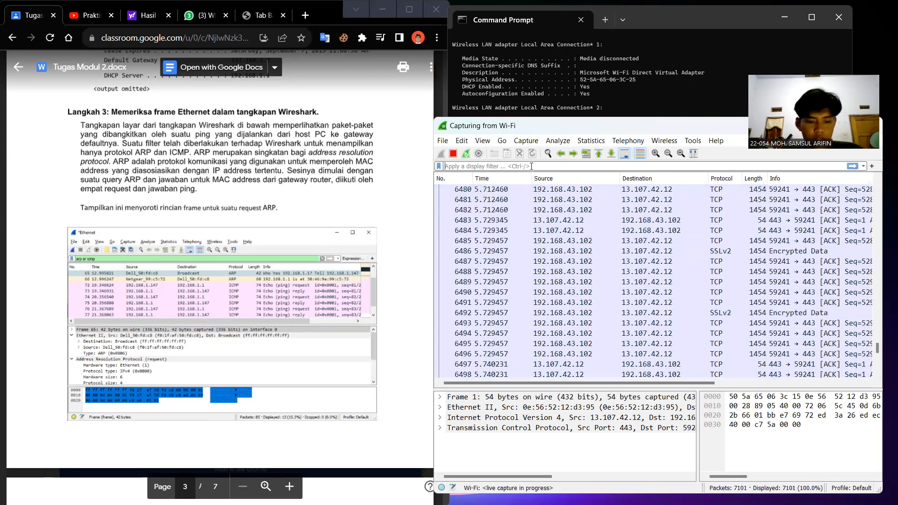
Filter the live Wi-Fi capture with the display filter "arp or icmp"
{"action": "left_click", "coordinate": [532, 167]}
{"action": "type", "text": "arp or icmp"}
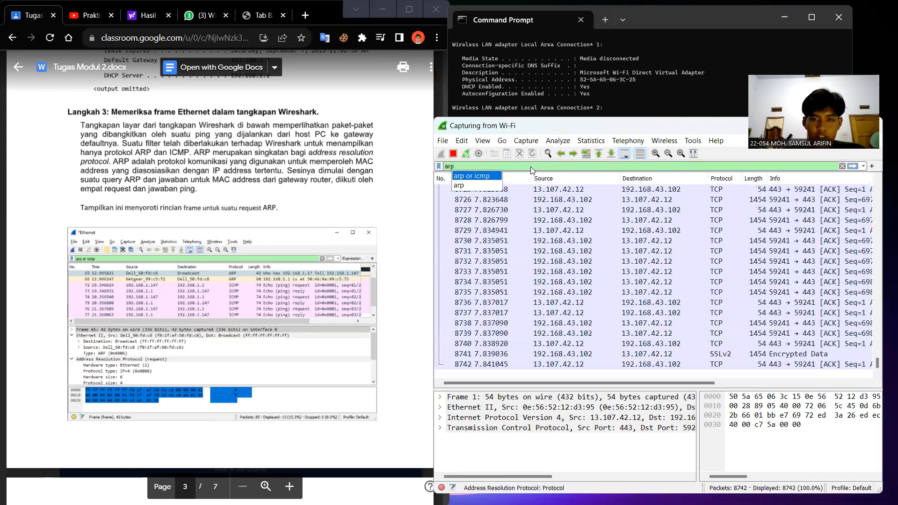
{"action": "key", "text": "Return"}
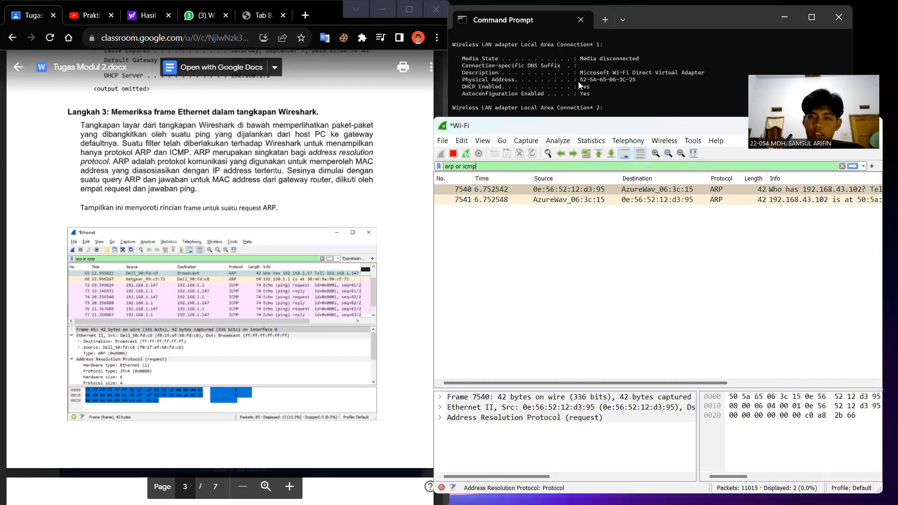
Switch to Command Prompt and run arp -a to list the ARP table
{"action": "left_click", "coordinate": [669, 98]}
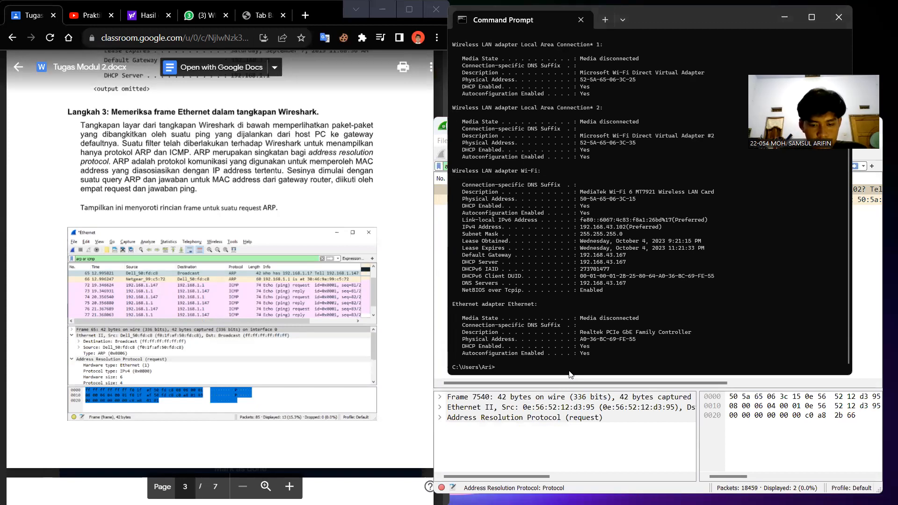
{"action": "type", "text": "arp"}
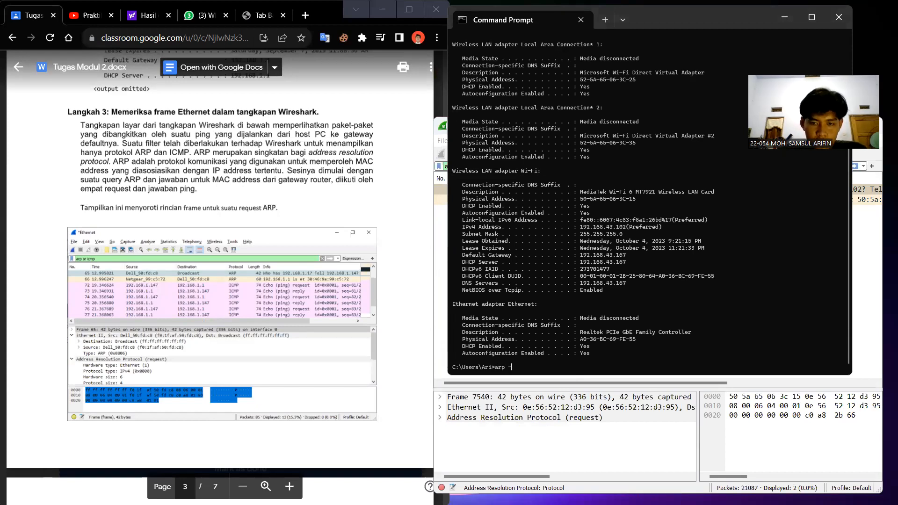
{"action": "type", "text": " -a"}
{"action": "key", "text": "Return"}
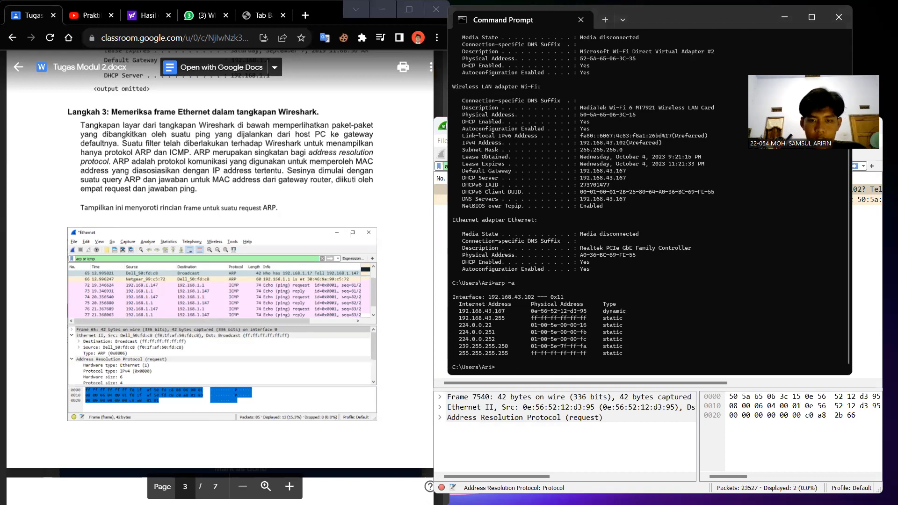
Ping the default gateway at 192.168.43.167 from Command Prompt and return to the Wireshark capture
{"action": "left_click_drag", "start_coordinate": [459, 311], "coordinate": [511, 315]}
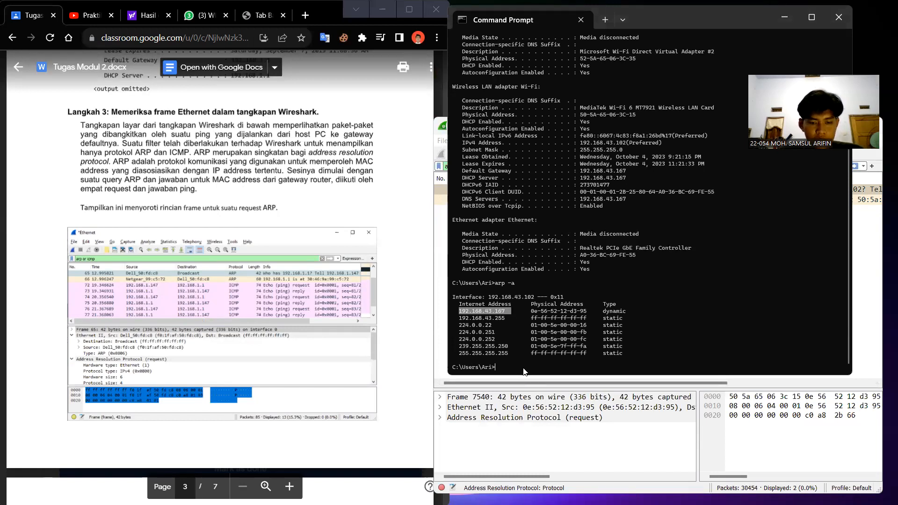
{"action": "left_click", "coordinate": [523, 368]}
{"action": "type", "text": "ping"}
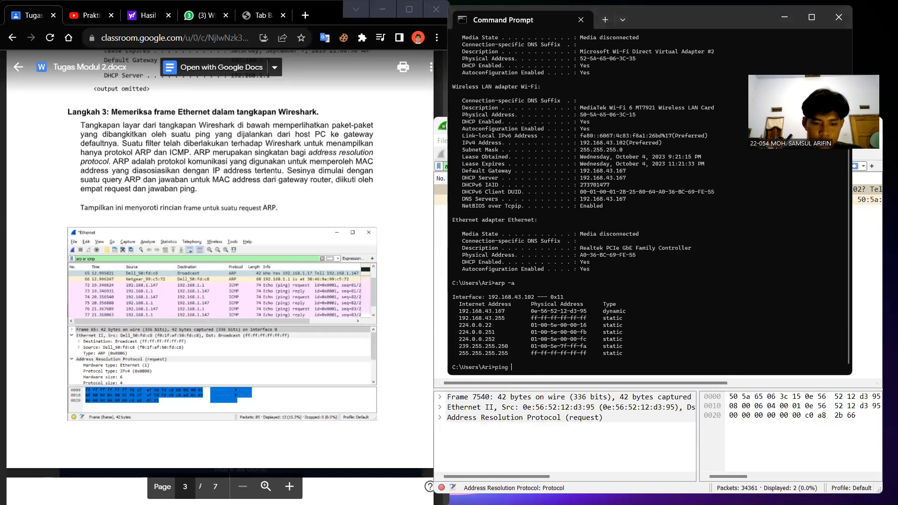
{"action": "type", "text": "192.168.43.167"}
{"action": "key", "text": "Return"}
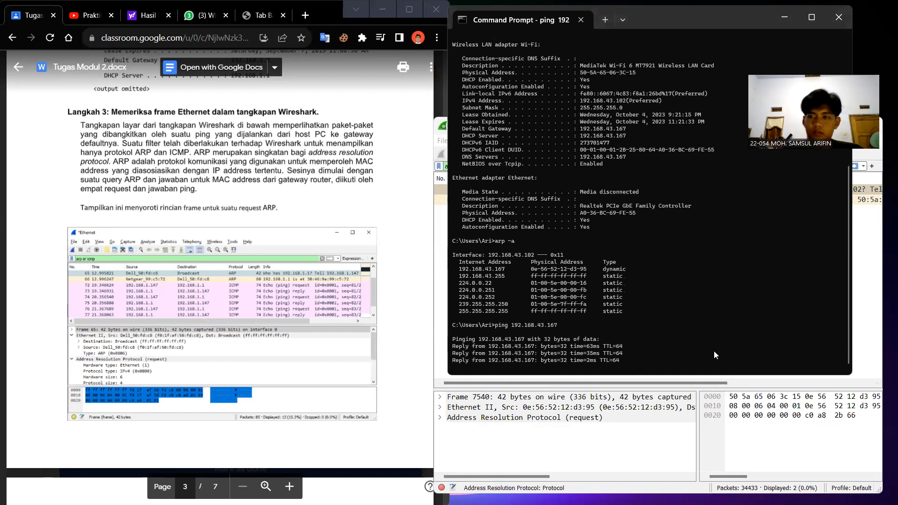
{"action": "left_click", "coordinate": [871, 307]}
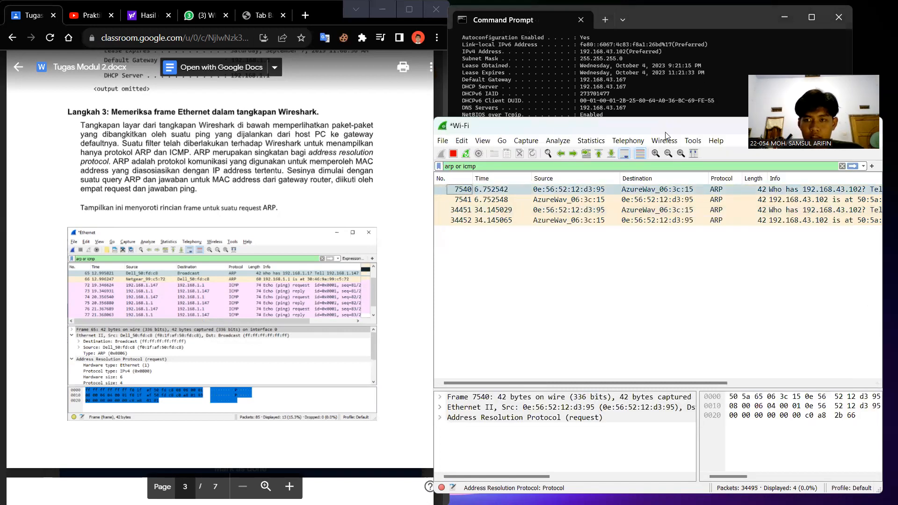
With the "arp or icmp" filter reapplied to the live capture, select the first ARP reply frame and stop the Wi-Fi capture
{"action": "left_click", "coordinate": [854, 166]}
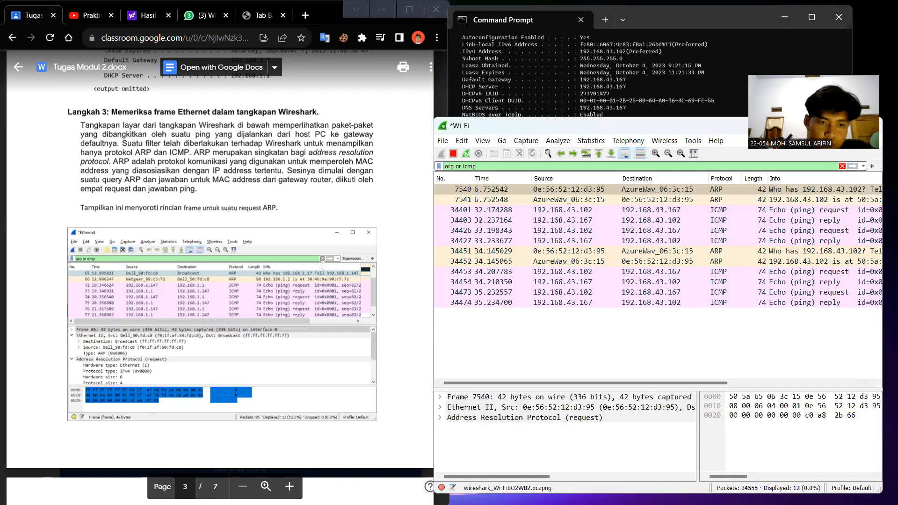
{"action": "scroll", "coordinate": [321, 257], "scroll_direction": "down", "scroll_amount": 4}
{"action": "scroll", "coordinate": [320, 257], "scroll_direction": "down", "scroll_amount": 3}
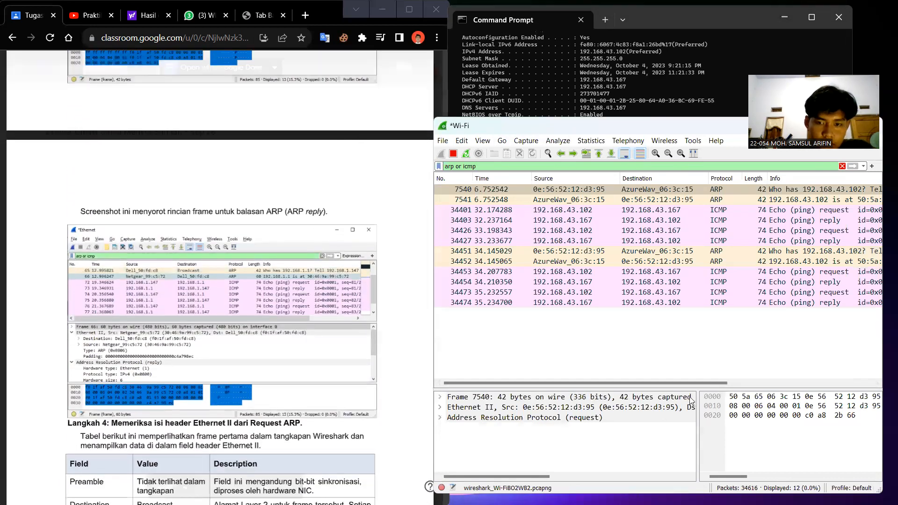
{"action": "left_click", "coordinate": [570, 202]}
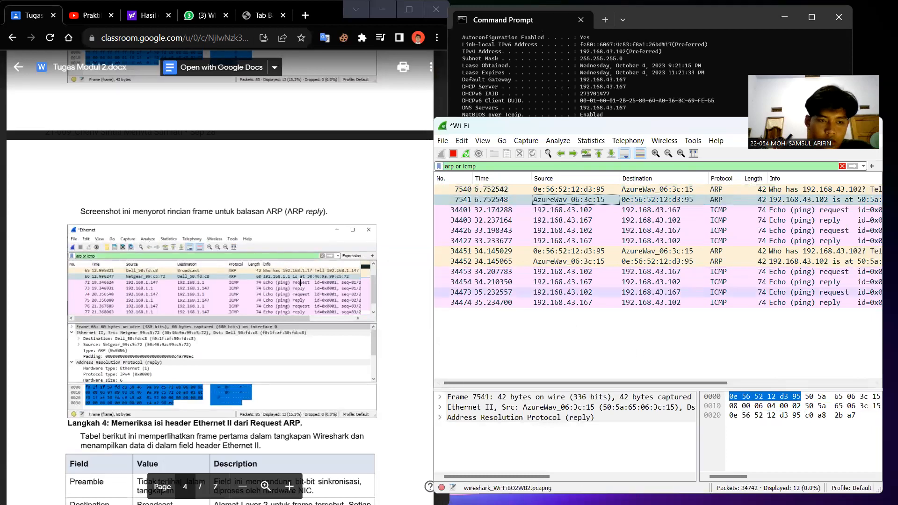
{"action": "scroll", "coordinate": [242, 274], "scroll_direction": "down", "scroll_amount": 5}
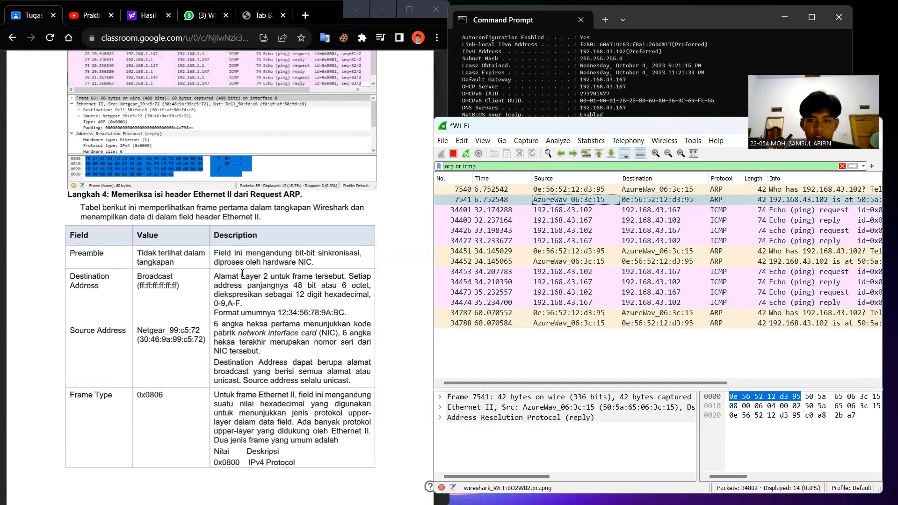
{"action": "left_click", "coordinate": [454, 155]}
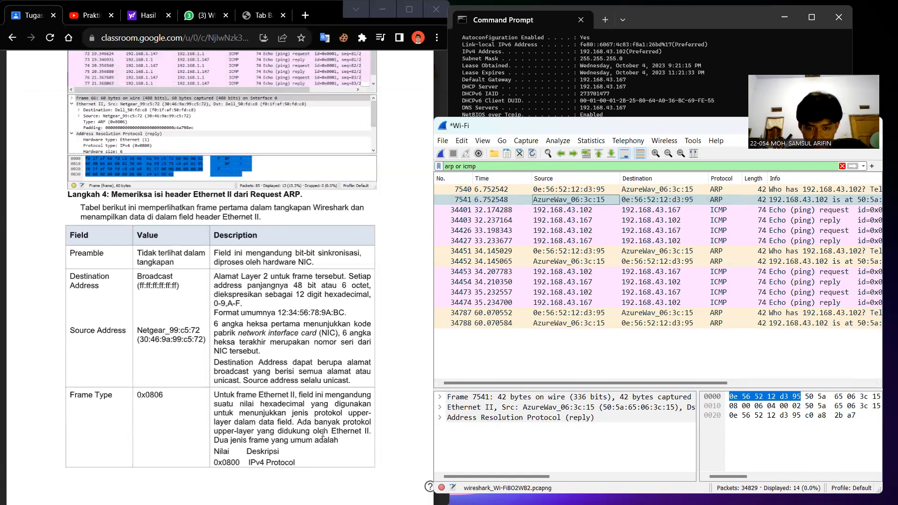
Expand the Ethernet II header of the selected ARP reply and take a screenshot of the Wireshark packet list and frame details
{"action": "left_click", "coordinate": [440, 407]}
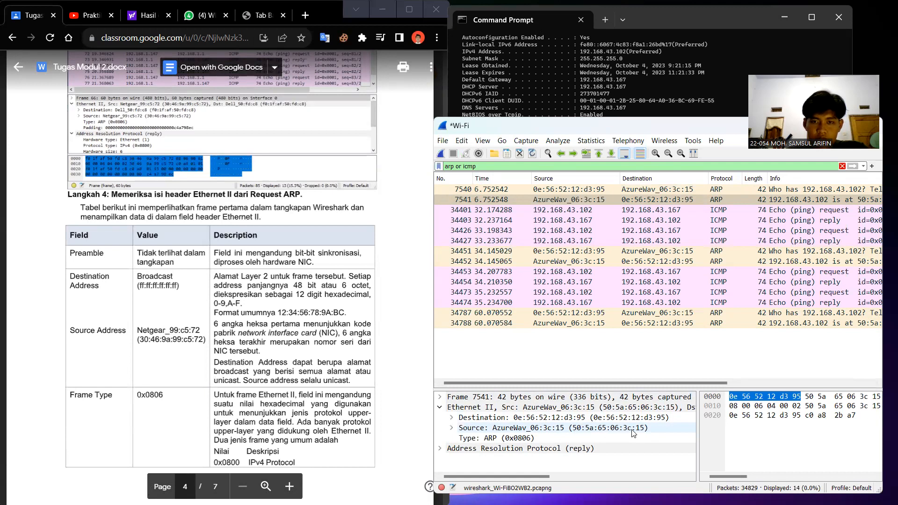
{"action": "key", "text": "super+shift+s"}
{"action": "left_click_drag", "start_coordinate": [455, 144], "coordinate": [705, 460]}
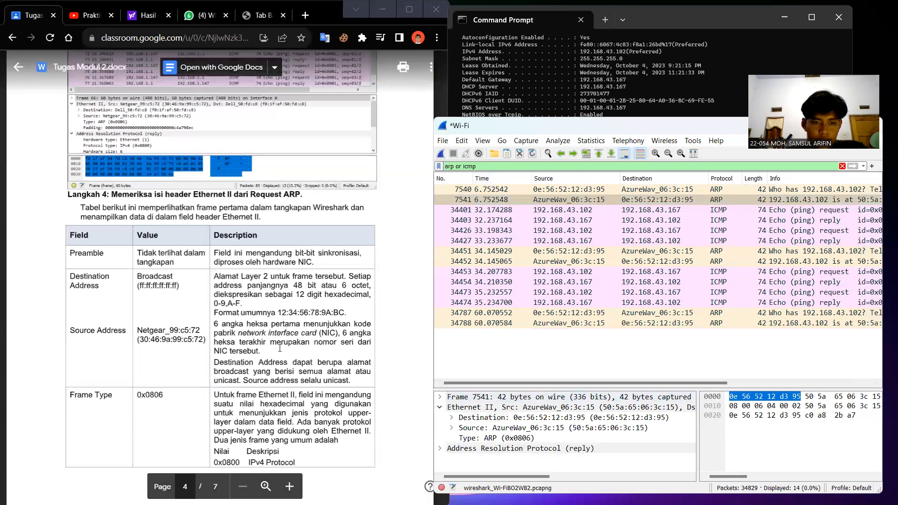
Read the Latihan 1 questions and compare the source and destination MAC addresses of the first ARP request and reply
{"action": "scroll", "coordinate": [278, 353], "scroll_direction": "down", "scroll_amount": 2}
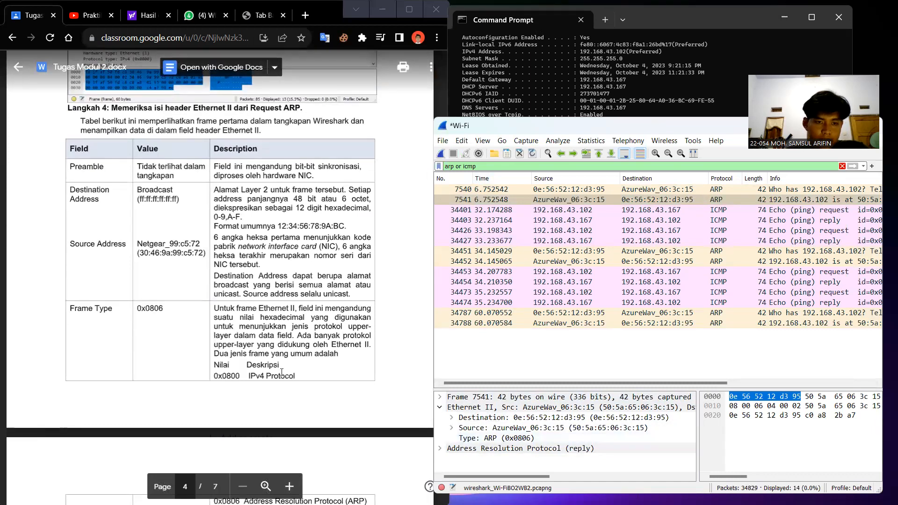
{"action": "scroll", "coordinate": [282, 373], "scroll_direction": "down", "scroll_amount": 5}
{"action": "scroll", "coordinate": [281, 373], "scroll_direction": "down", "scroll_amount": 1}
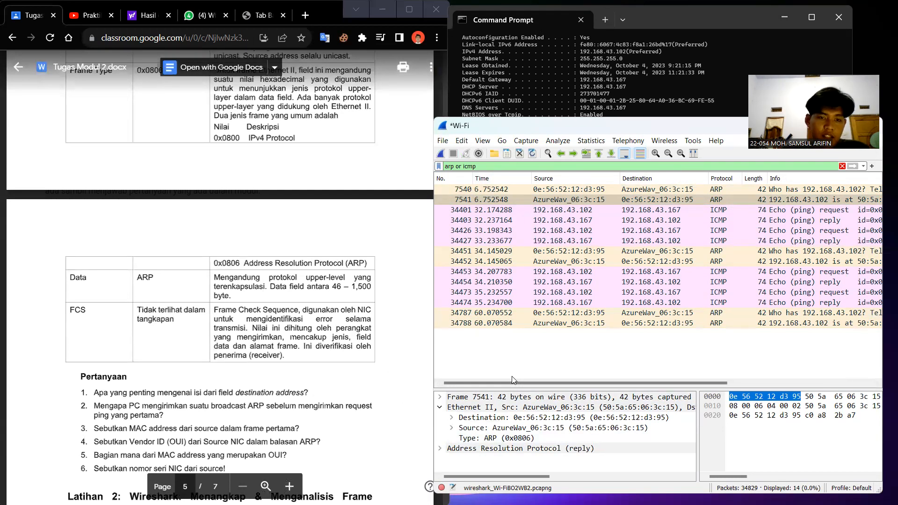
{"action": "scroll", "coordinate": [358, 333], "scroll_direction": "down", "scroll_amount": 3}
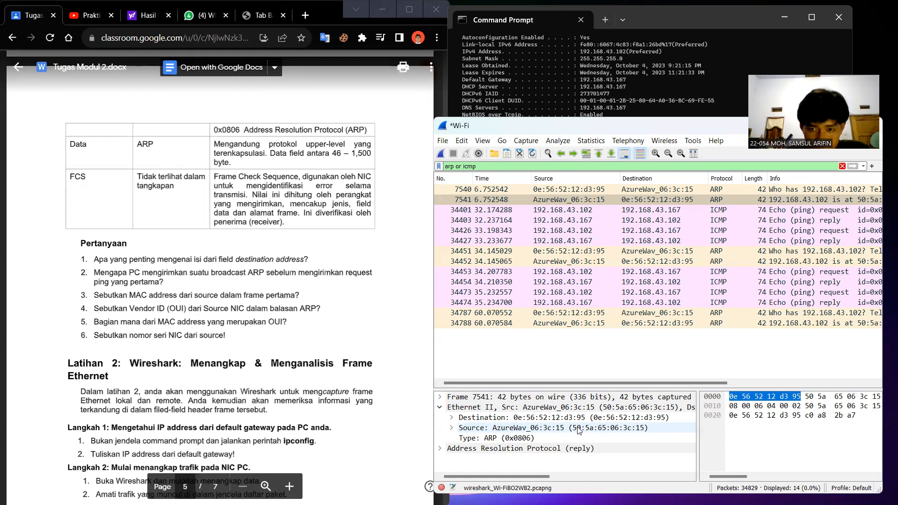
{"action": "left_click", "coordinate": [575, 192]}
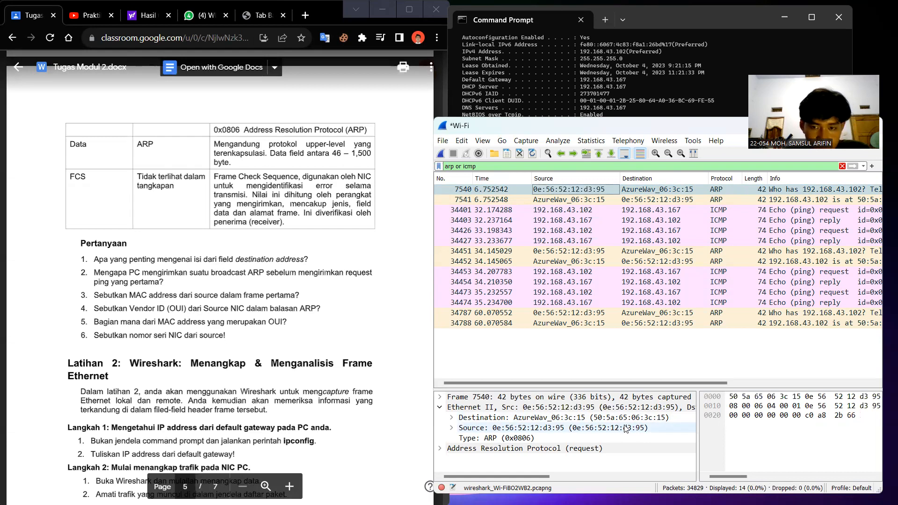
{"action": "left_click", "coordinate": [580, 200]}
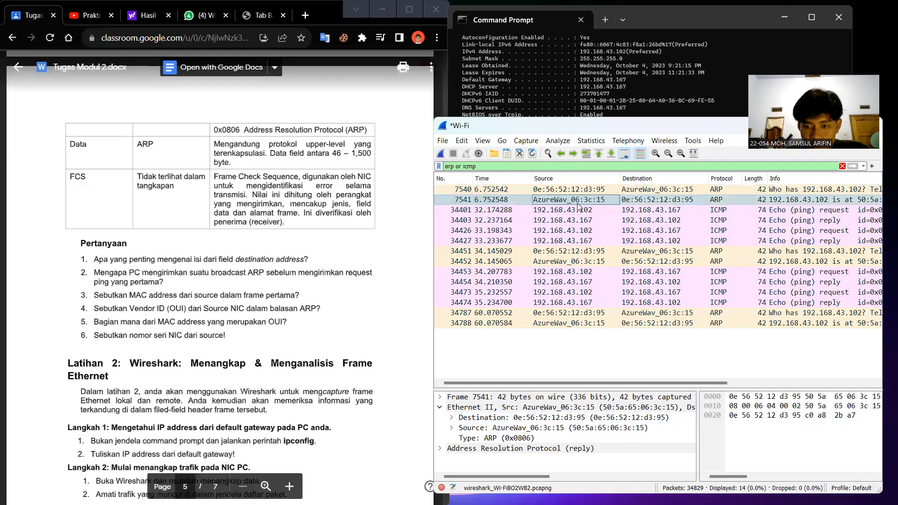
{"action": "left_click", "coordinate": [635, 421]}
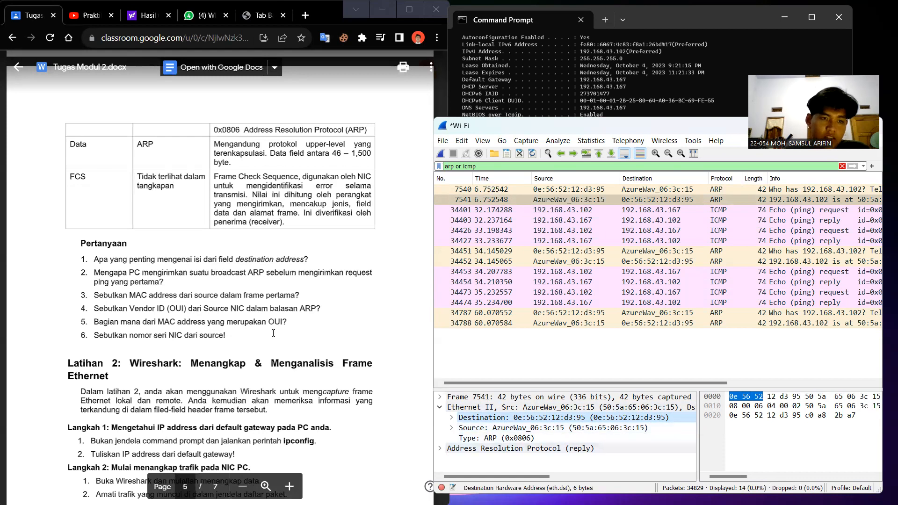
Move on to Latihan 2 in the assignment and run ipconfig in Command Prompt to look up the default gateway
{"action": "scroll", "coordinate": [274, 333], "scroll_direction": "down", "scroll_amount": 2}
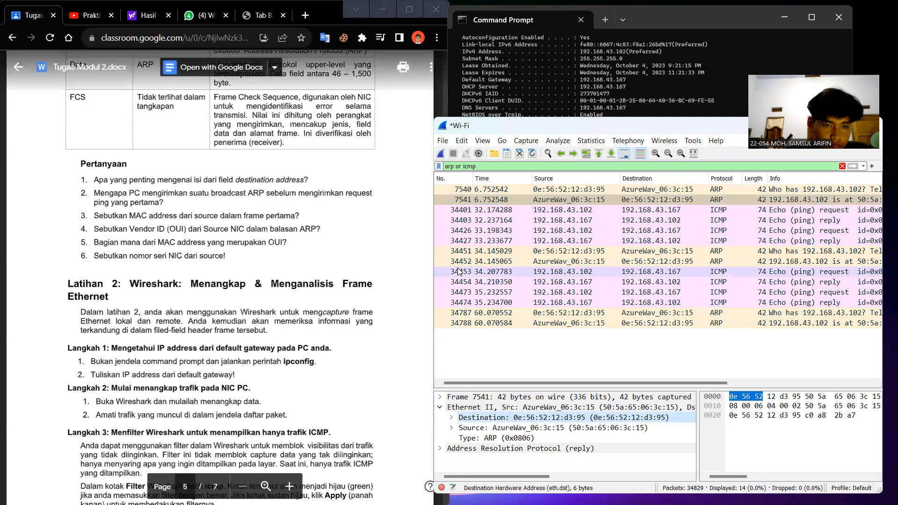
{"action": "left_click", "coordinate": [623, 87]}
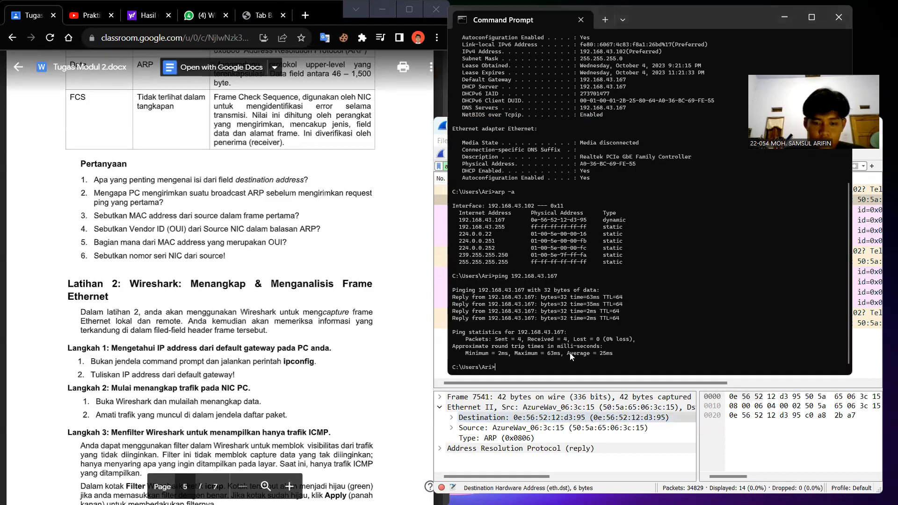
{"action": "type", "text": "ip"}
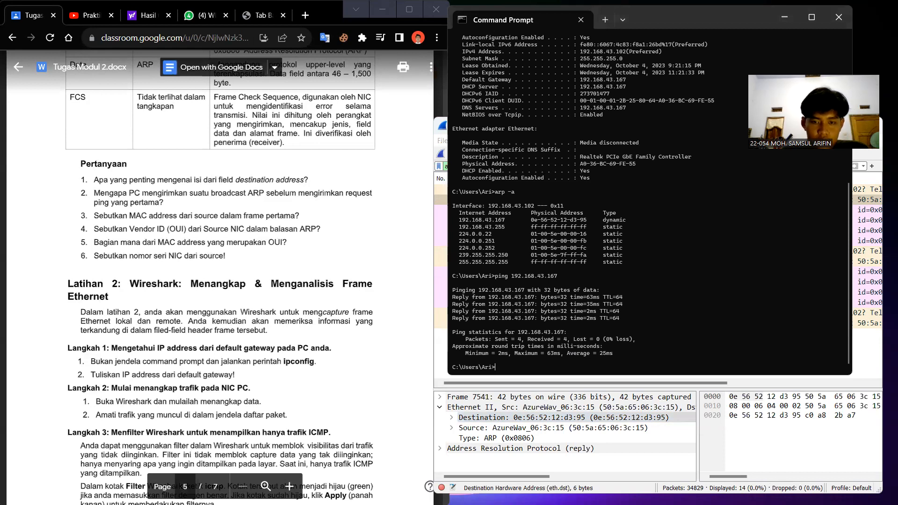
{"action": "type", "text": "config /a"}
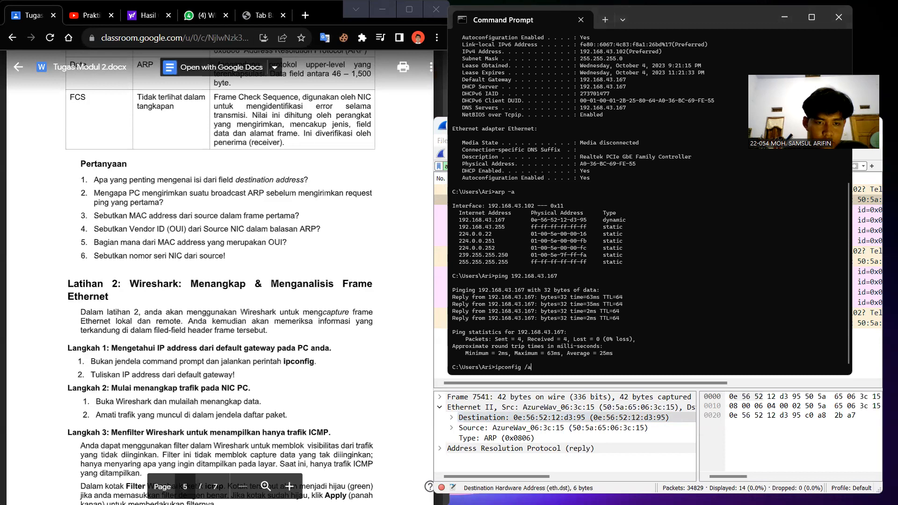
{"action": "key", "text": "BackSpace"}
{"action": "key", "text": "BackSpace"}
{"action": "key", "text": "BackSpace"}
{"action": "key", "text": "Return"}
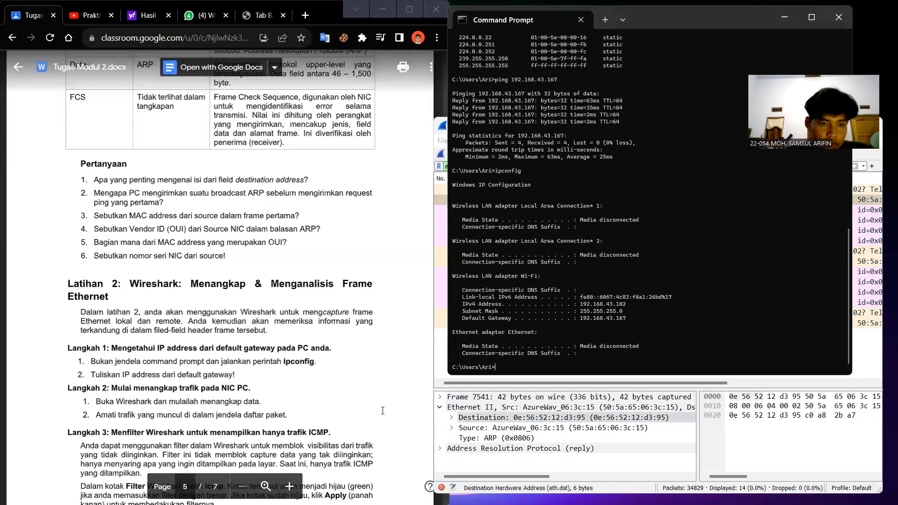
Return to Wireshark and start a new Wi-Fi capture without saving the captured packets
{"action": "left_click", "coordinate": [653, 448]}
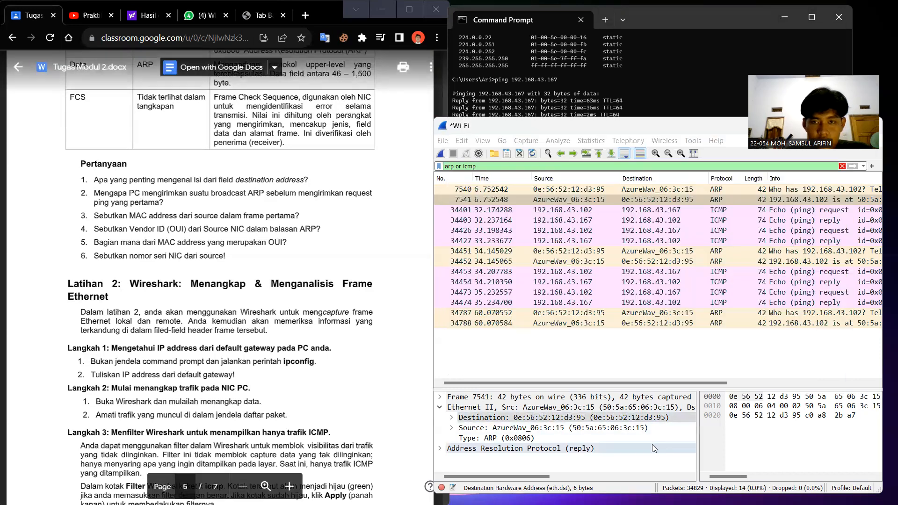
{"action": "left_click", "coordinate": [442, 154]}
{"action": "left_click", "coordinate": [483, 278]}
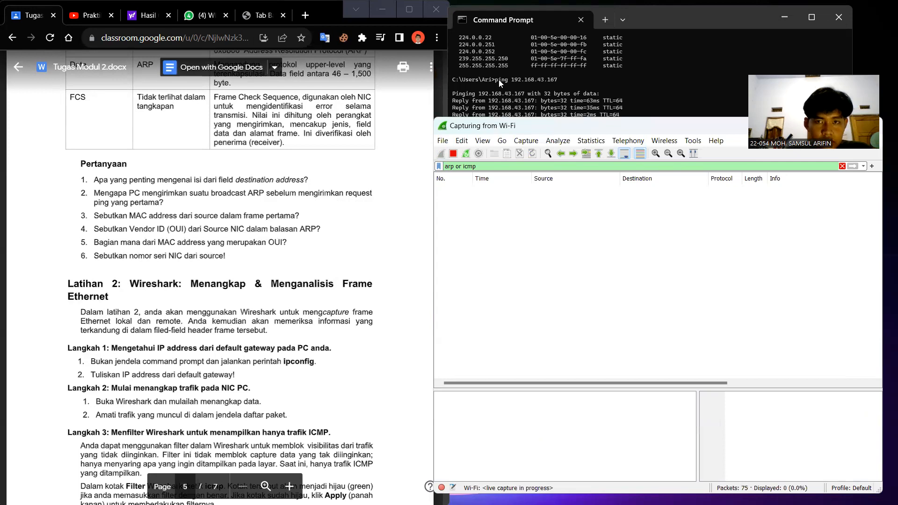
Ping the default gateway 192.168.43.167 from Command Prompt during the new capture and return to Wireshark
{"action": "left_click", "coordinate": [587, 104]}
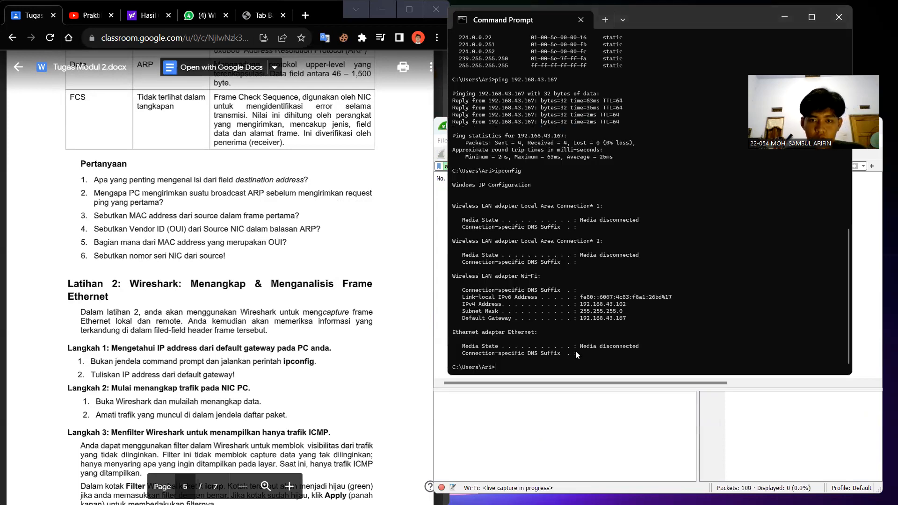
{"action": "key", "text": "Up"}
{"action": "key", "text": "Up"}
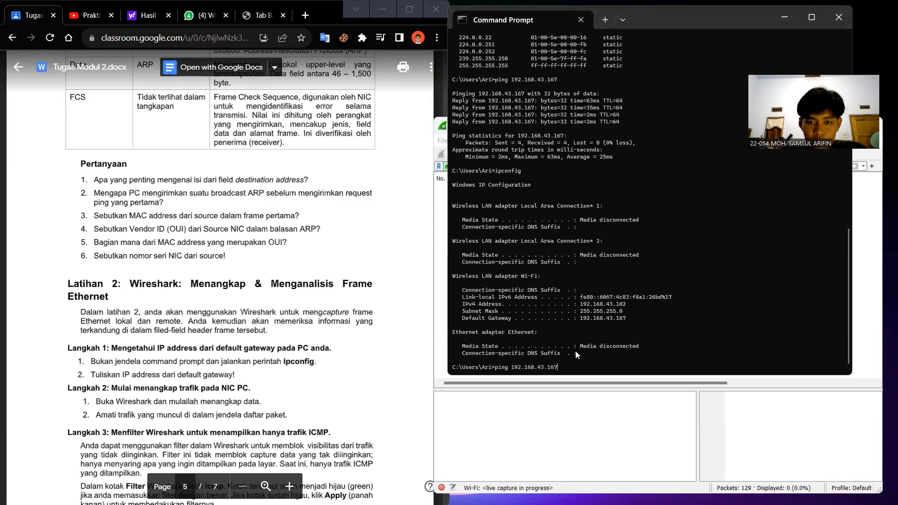
{"action": "key", "text": "Return"}
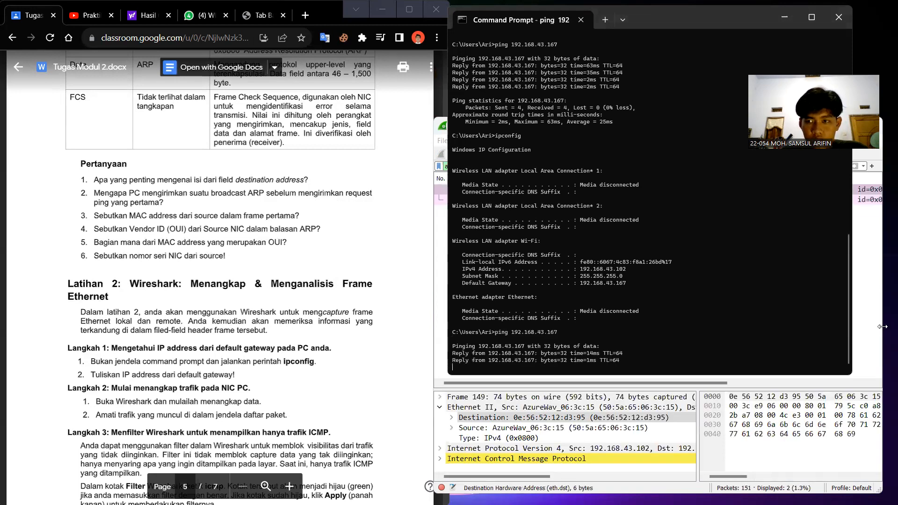
{"action": "left_click", "coordinate": [884, 331]}
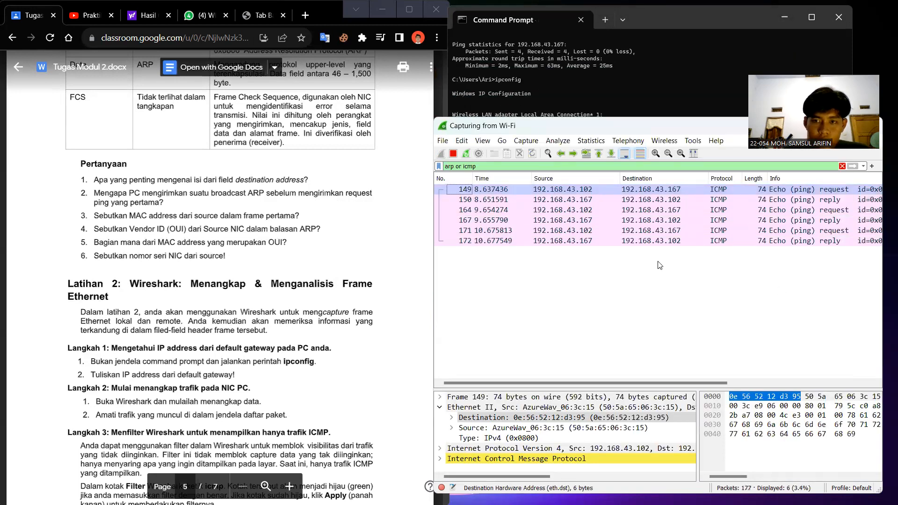
Replace the display filter with "icmp" and apply it to the live Wi-Fi capture
{"action": "scroll", "coordinate": [308, 314], "scroll_direction": "down", "scroll_amount": 3}
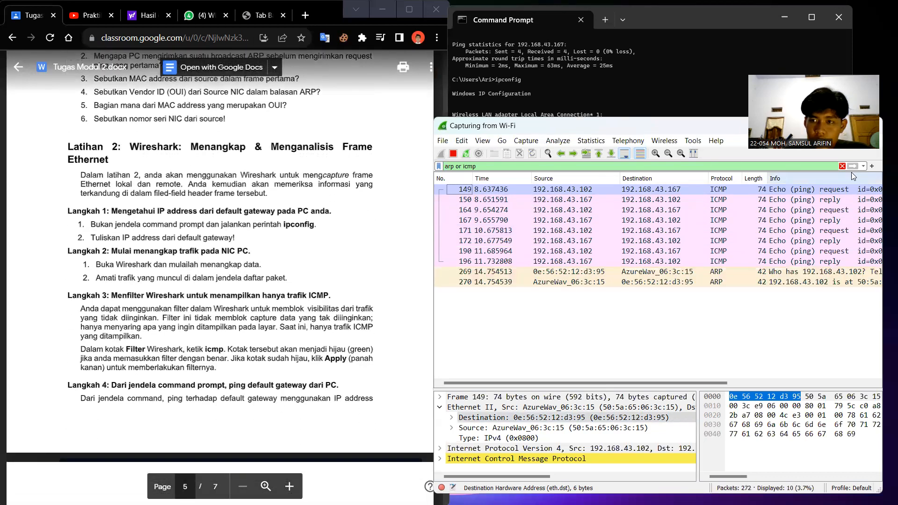
{"action": "left_click", "coordinate": [831, 167]}
{"action": "key", "text": "ctrl+a"}
{"action": "key", "text": "BackSpace"}
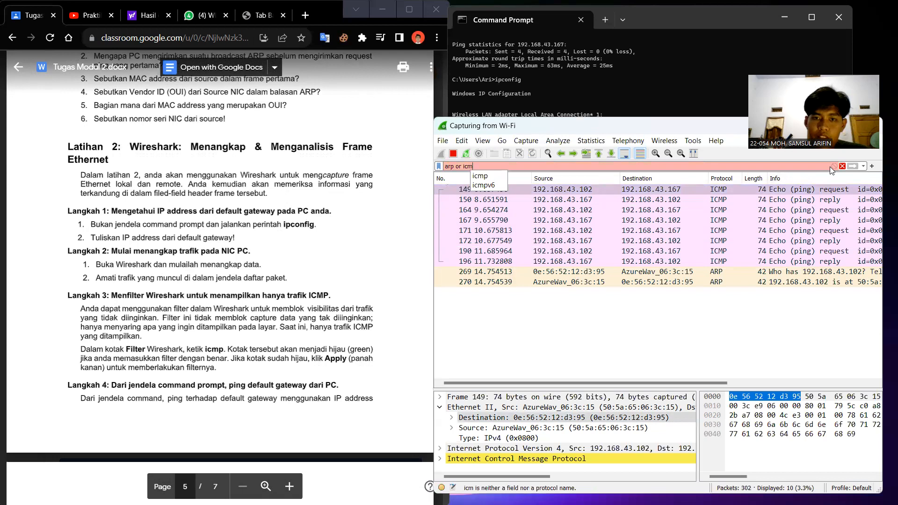
{"action": "key", "text": "Escape"}
{"action": "type", "text": "icmp"}
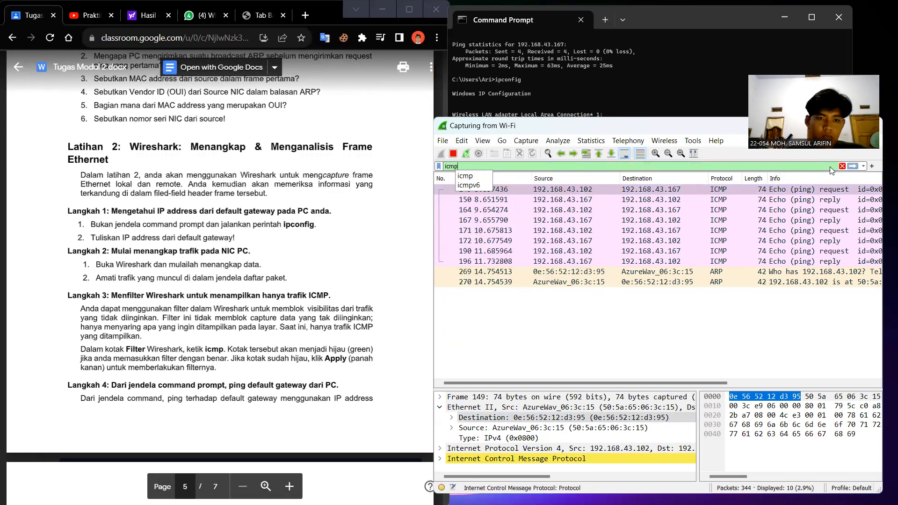
{"action": "key", "text": "Return"}
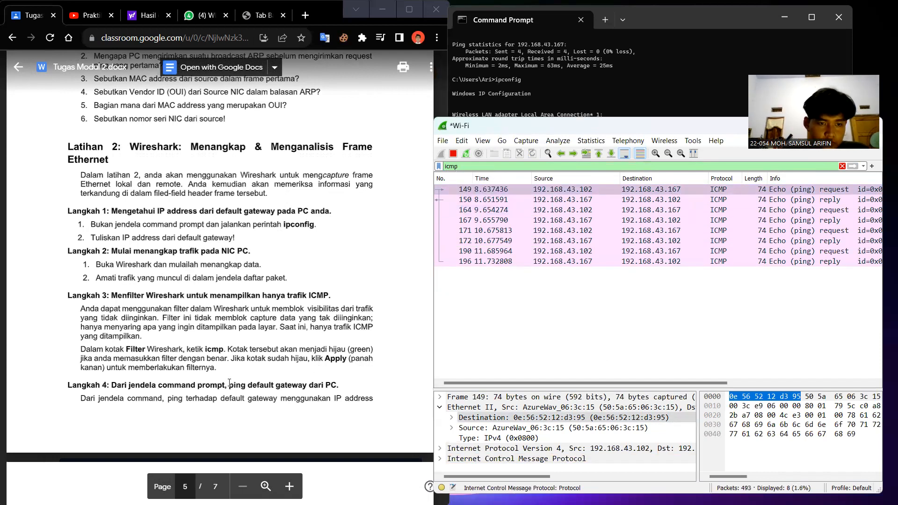
Switch to Command Prompt and repeat the ping to the default gateway 192.168.43.167 as Langkah 4 requires
{"action": "scroll", "coordinate": [229, 383], "scroll_direction": "down", "scroll_amount": 2}
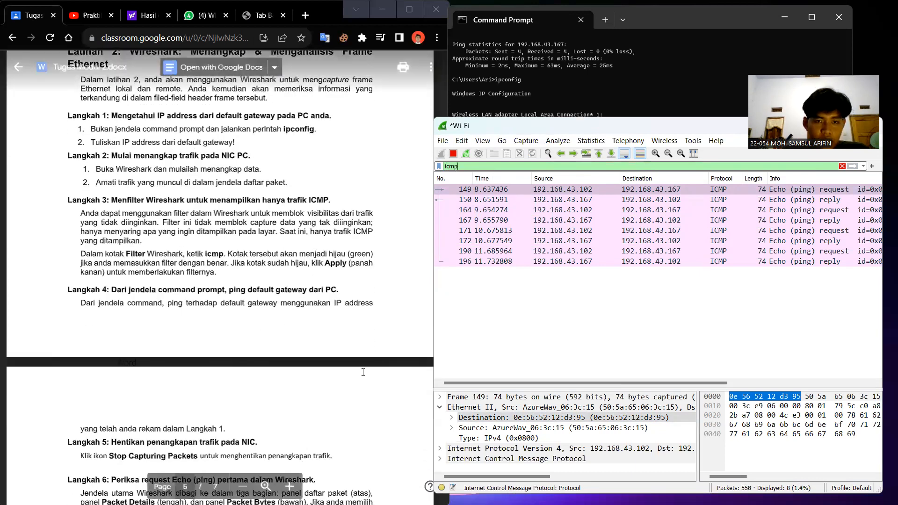
{"action": "key", "text": "alt+Tab"}
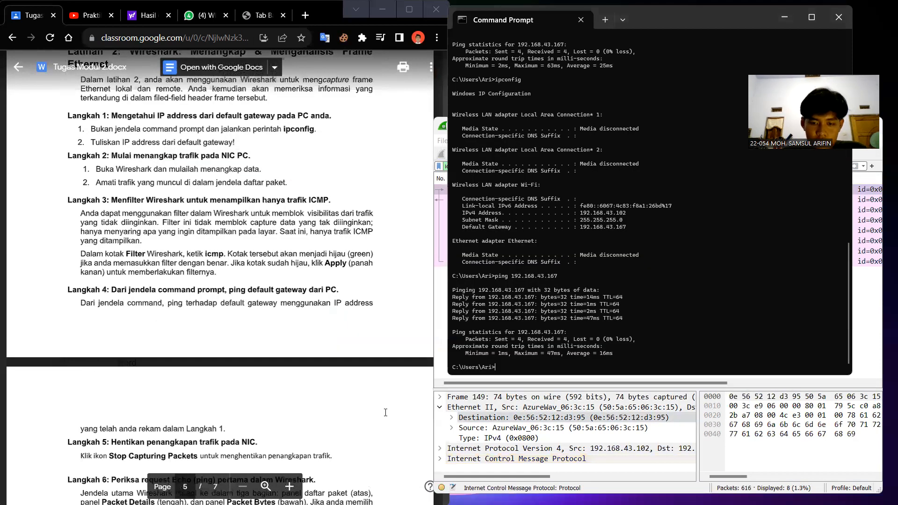
{"action": "key", "text": "Up"}
{"action": "key", "text": "Up"}
{"action": "key", "text": "Down"}
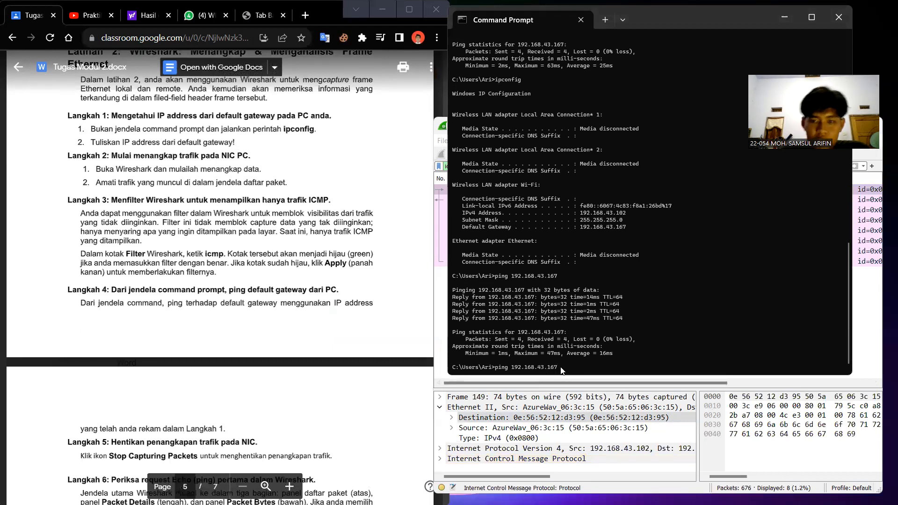
{"action": "key", "text": "Return"}
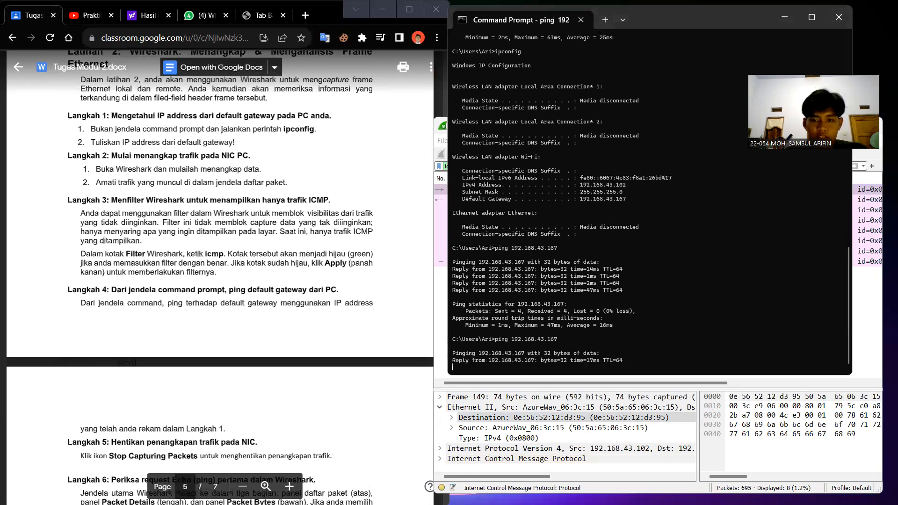
Switch back to Wireshark and stop the Wi-Fi capture as described in Langkah 5
{"action": "left_click", "coordinate": [876, 331]}
{"action": "left_click", "coordinate": [875, 326]}
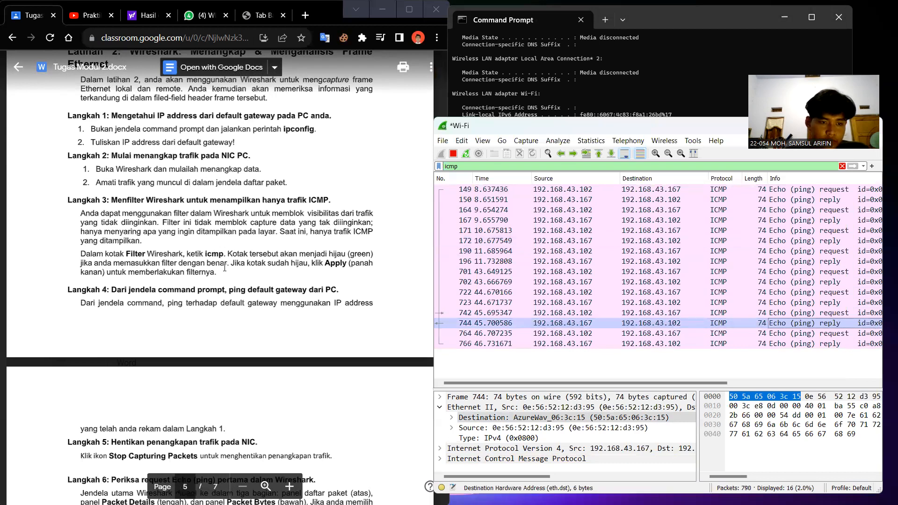
{"action": "scroll", "coordinate": [222, 253], "scroll_direction": "down", "scroll_amount": 3}
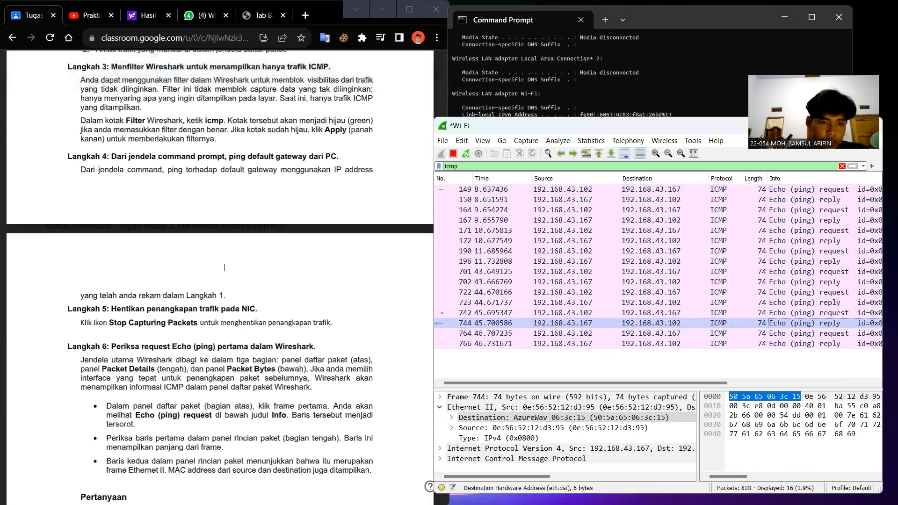
{"action": "left_click", "coordinate": [454, 154]}
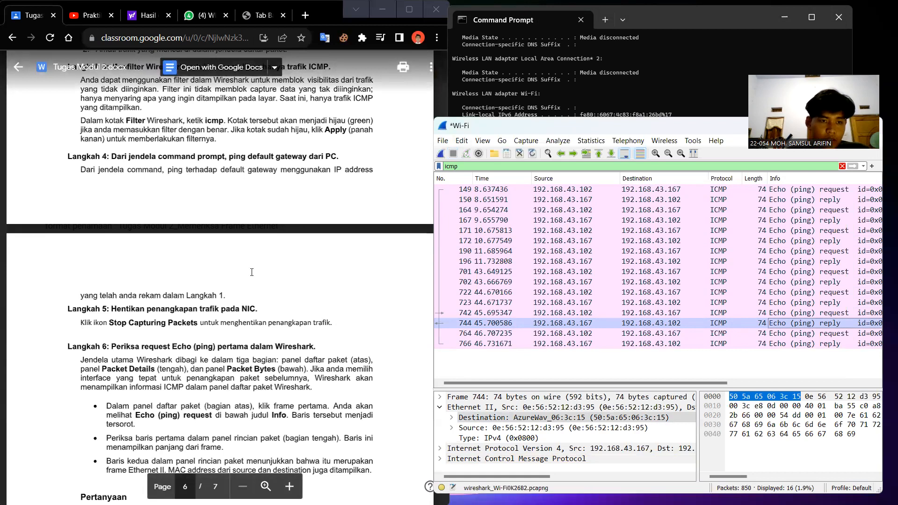
Select the first Echo (ping) request, frame 149, and inspect its frame length line and bytes as Langkah 6 describes
{"action": "scroll", "coordinate": [252, 273], "scroll_direction": "down", "scroll_amount": 2}
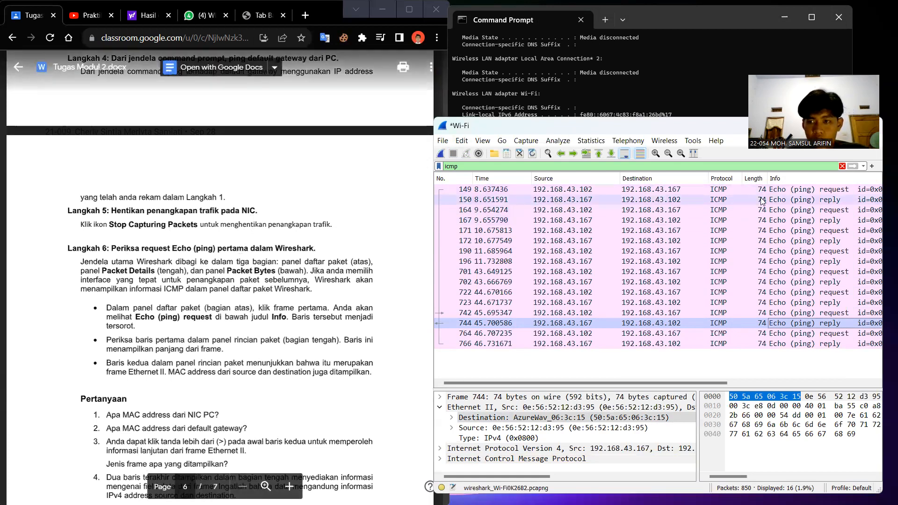
{"action": "left_click", "coordinate": [590, 189]}
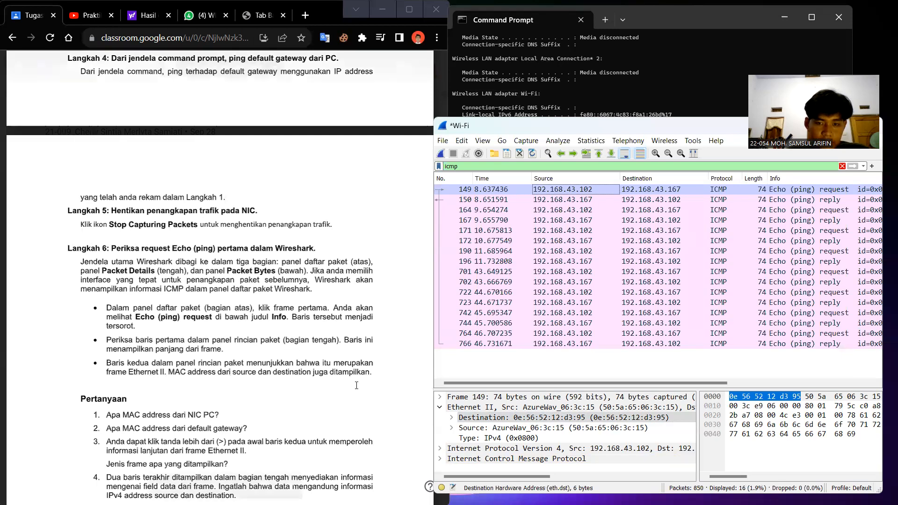
{"action": "left_click", "coordinate": [508, 399]}
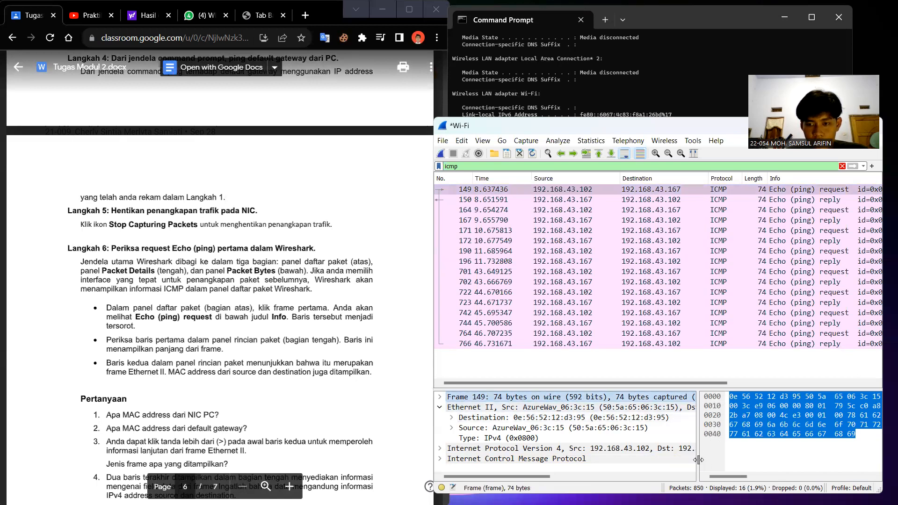
{"action": "left_click_drag", "start_coordinate": [697, 458], "coordinate": [547, 442]}
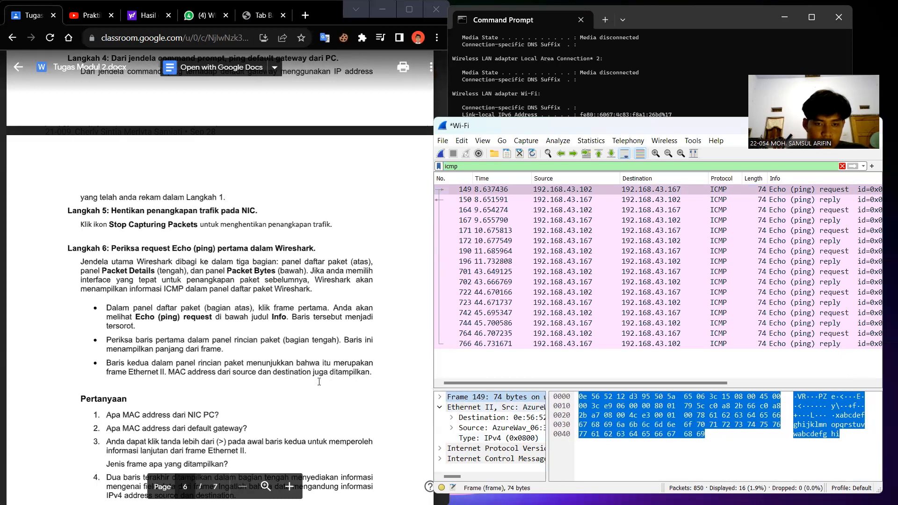
{"action": "left_click_drag", "start_coordinate": [547, 427], "coordinate": [710, 435]}
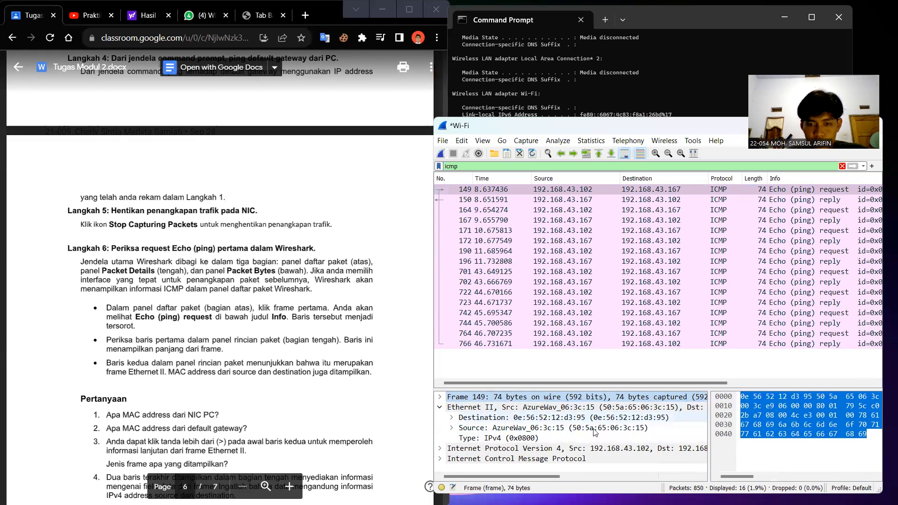
Check the source and destination IP addresses of the first echo request for the Langkah 6 questions
{"action": "scroll", "coordinate": [284, 372], "scroll_direction": "down", "scroll_amount": 2}
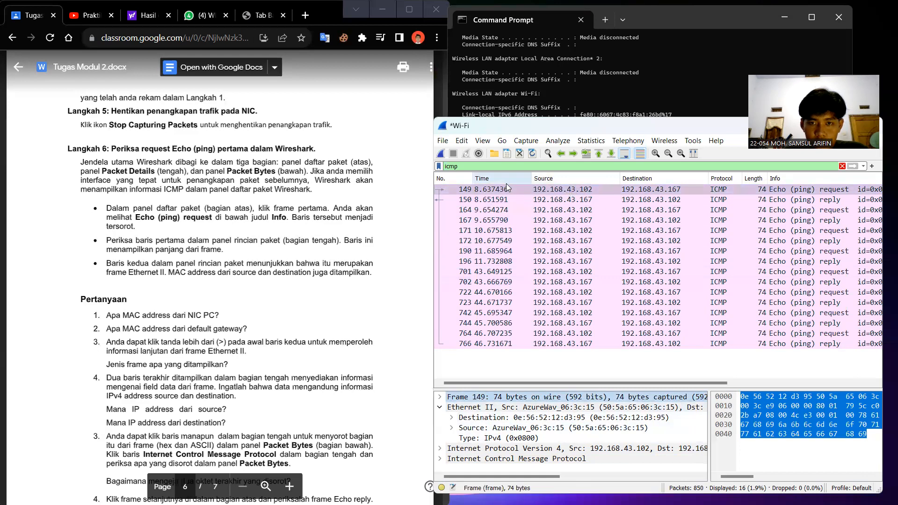
{"action": "left_click", "coordinate": [542, 194]}
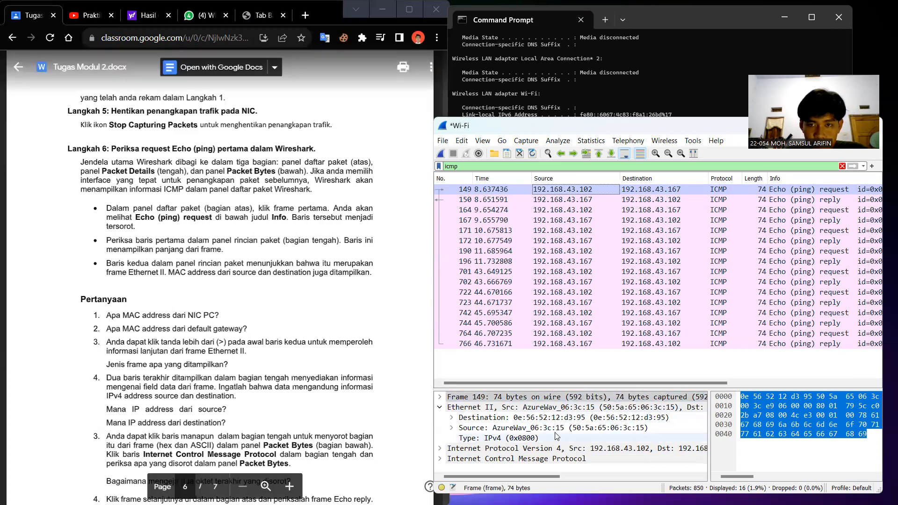
{"action": "left_click", "coordinate": [651, 192]}
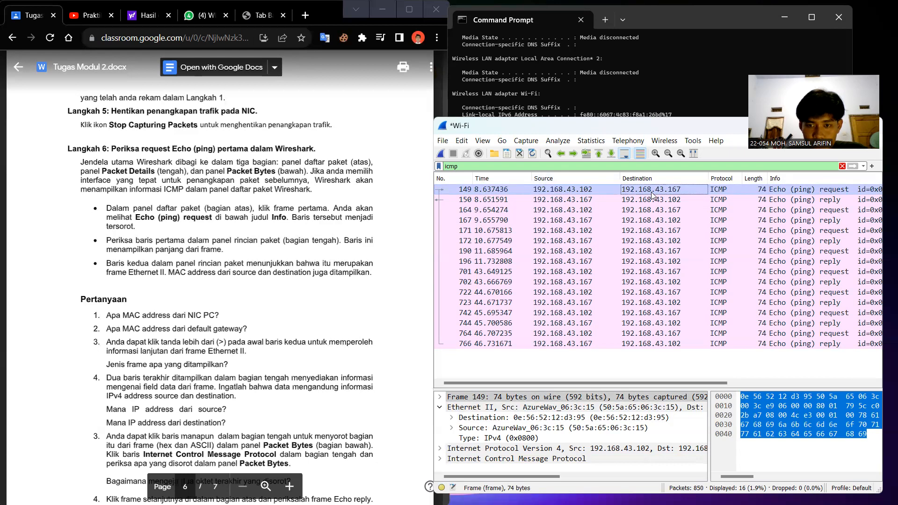
{"action": "left_click", "coordinate": [607, 191]}
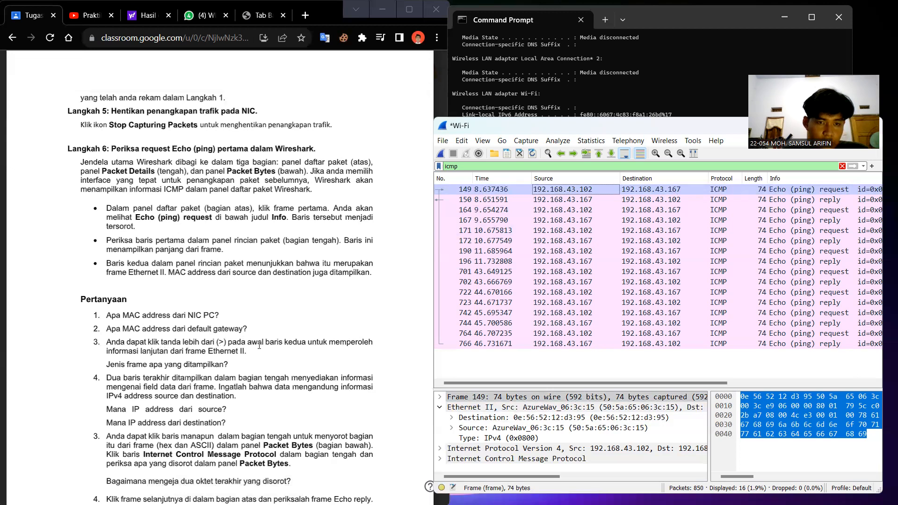
Expand the source address details in frame 149's Ethernet II header to examine them, and collapse them again
{"action": "scroll", "coordinate": [283, 344], "scroll_direction": "down", "scroll_amount": 2}
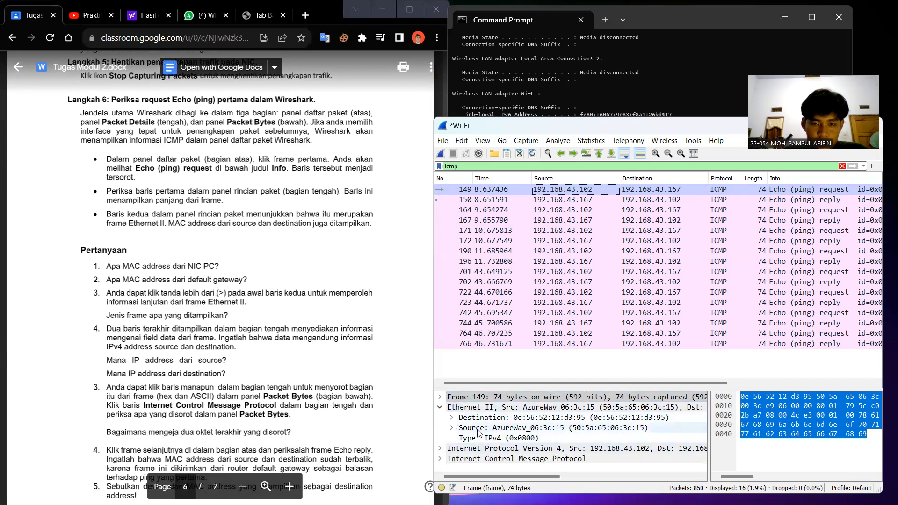
{"action": "left_click", "coordinate": [452, 428]}
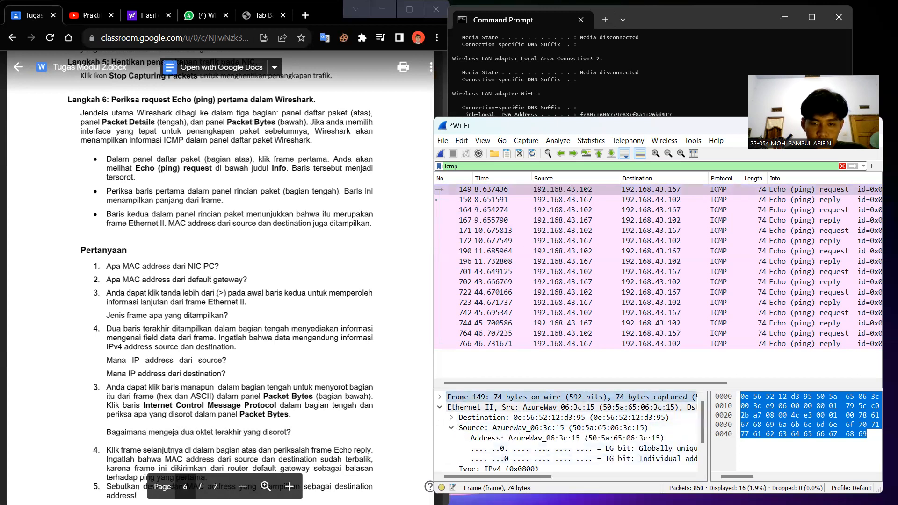
{"action": "left_click", "coordinate": [451, 427]}
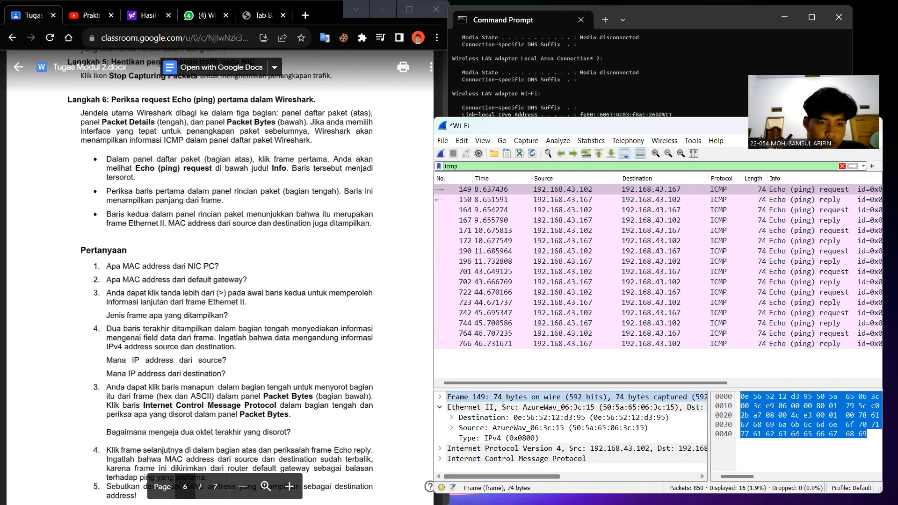
Examine the last octets of frame 149 in hex and ASCII by selecting its ICMP data bytes
{"action": "mouse_move", "coordinate": [526, 504]}
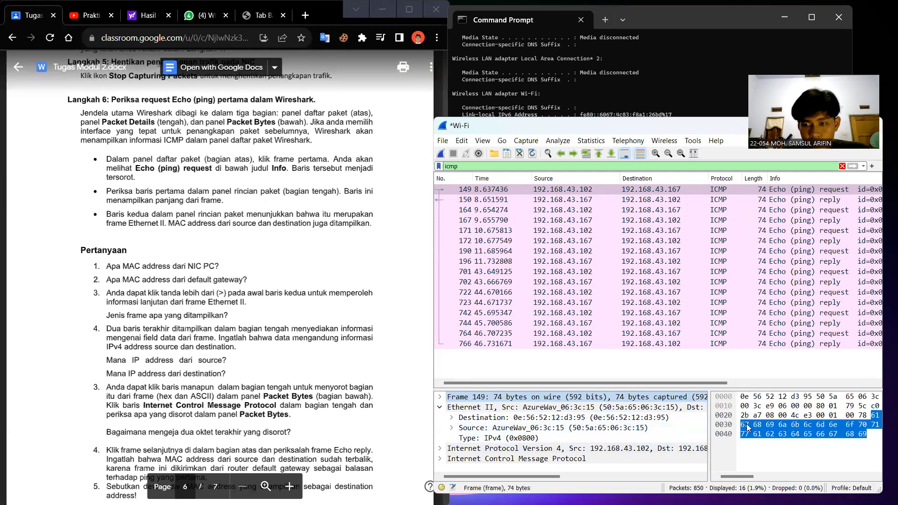
{"action": "scroll", "coordinate": [801, 455], "scroll_direction": "right", "scroll_amount": 5}
{"action": "scroll", "coordinate": [802, 455], "scroll_direction": "right", "scroll_amount": 3}
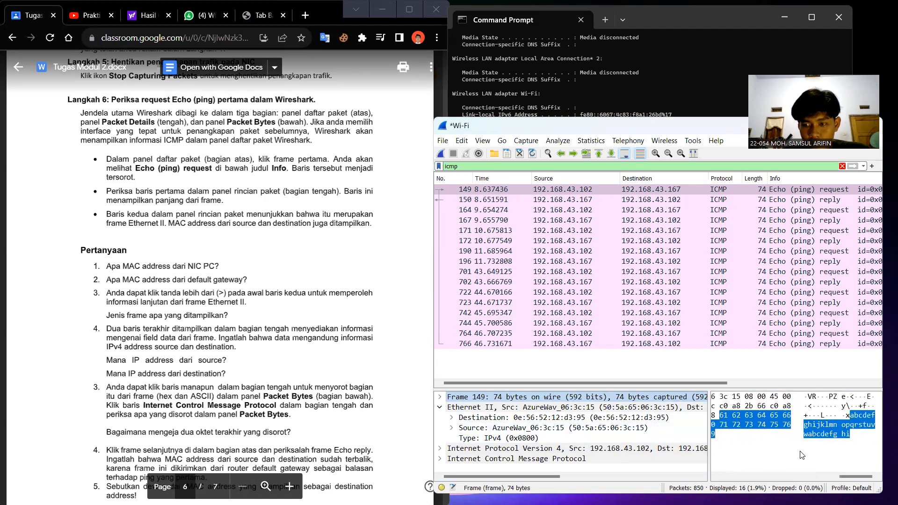
{"action": "left_click", "coordinate": [848, 440]}
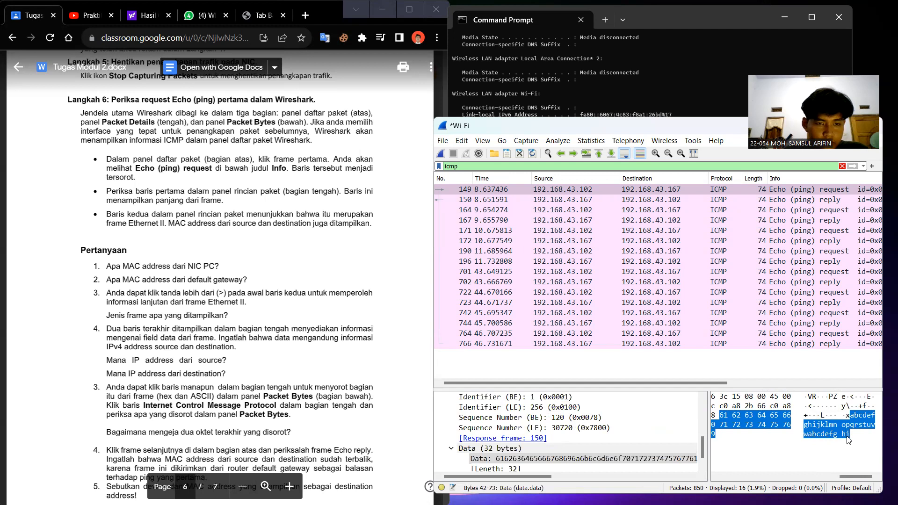
Read the remaining Langkah 6 questions and review the Ethernet II addresses in the details of frame 149
{"action": "scroll", "coordinate": [348, 400], "scroll_direction": "down", "scroll_amount": 2}
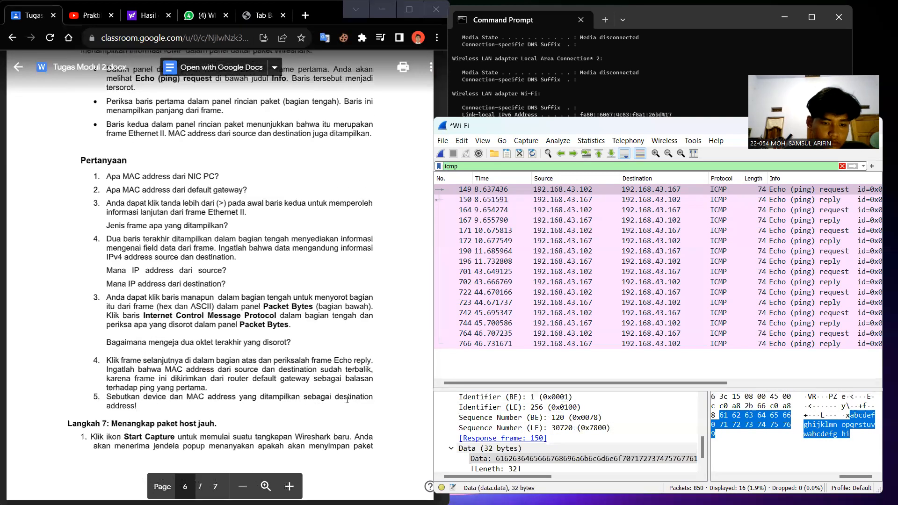
{"action": "scroll", "coordinate": [348, 400], "scroll_direction": "down", "scroll_amount": 1}
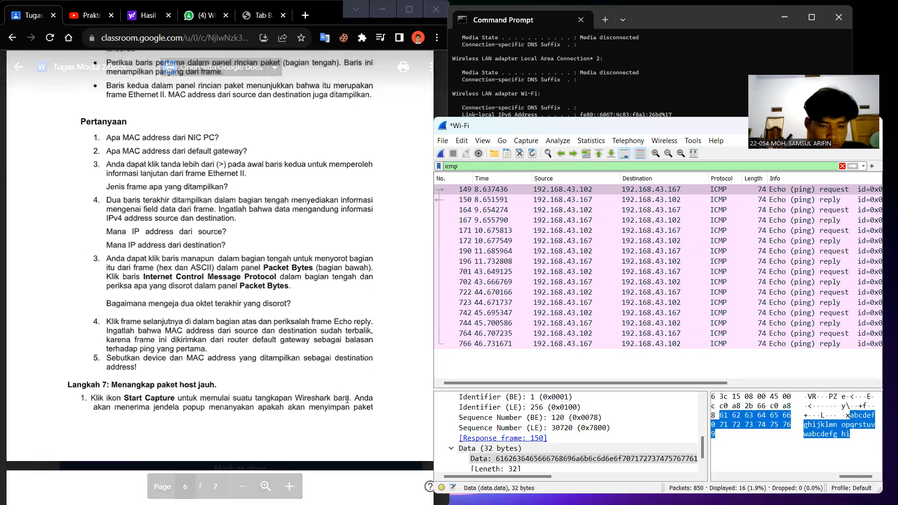
{"action": "scroll", "coordinate": [347, 400], "scroll_direction": "down", "scroll_amount": 1}
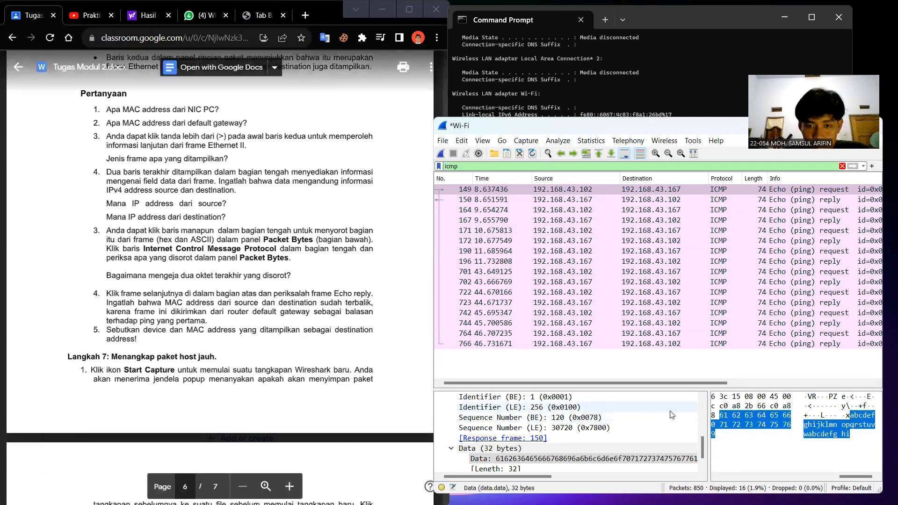
{"action": "scroll", "coordinate": [672, 415], "scroll_direction": "up", "scroll_amount": 4}
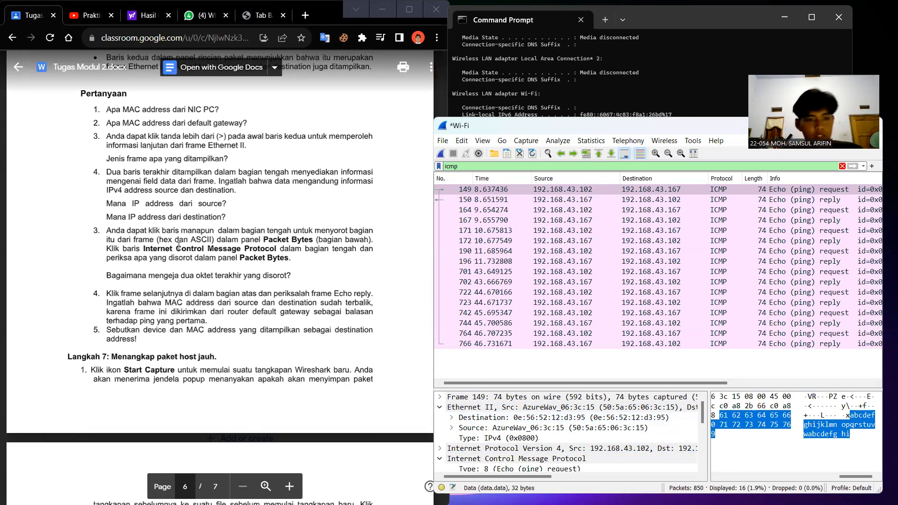
Start a new Wi-Fi capture as Langkah 7 requires, continuing without saving the previous packets
{"action": "scroll", "coordinate": [179, 247], "scroll_direction": "down", "scroll_amount": 4}
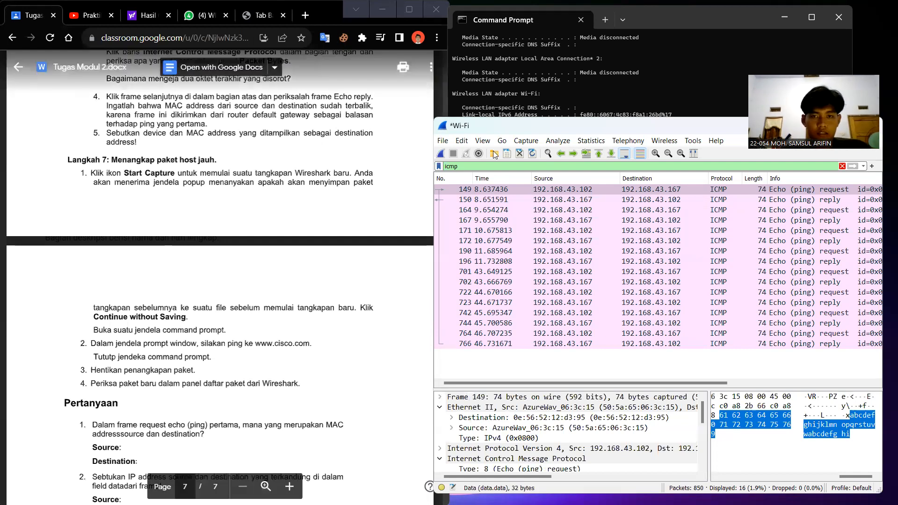
{"action": "left_click", "coordinate": [442, 155]}
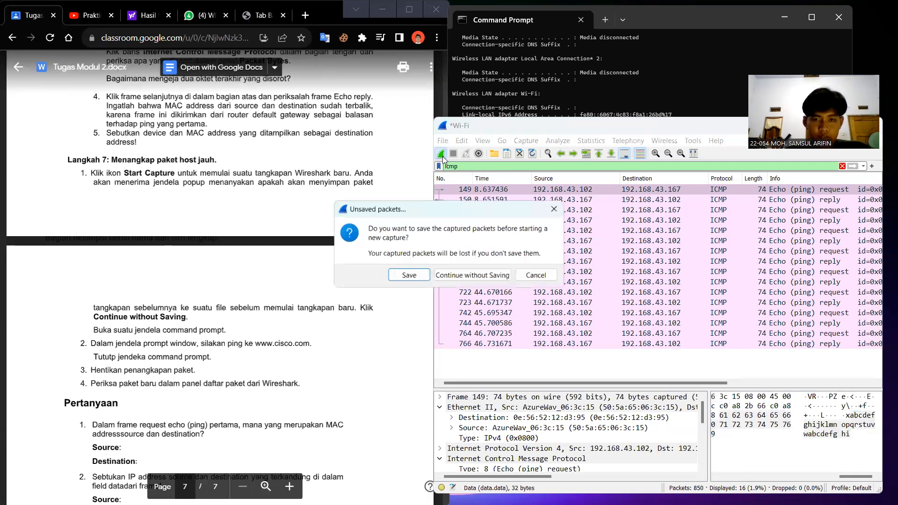
{"action": "left_click", "coordinate": [484, 276]}
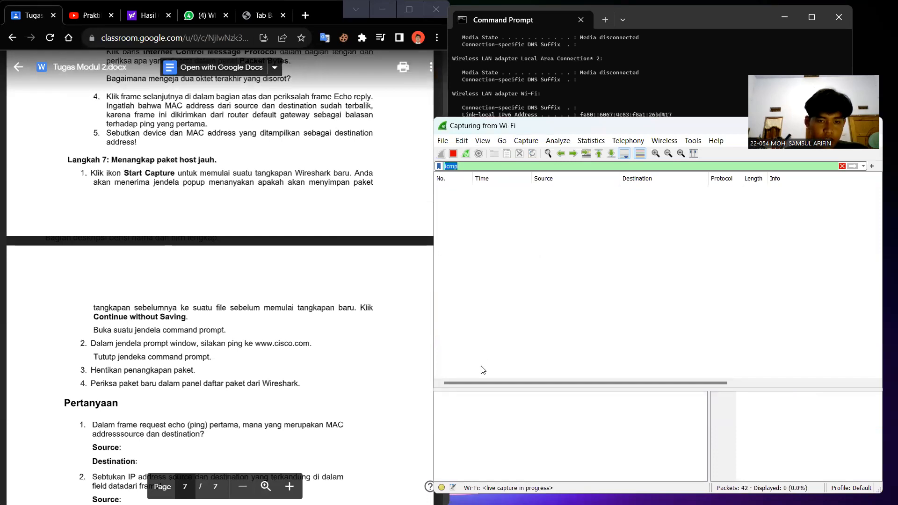
{"action": "key", "text": "super+Tab"}
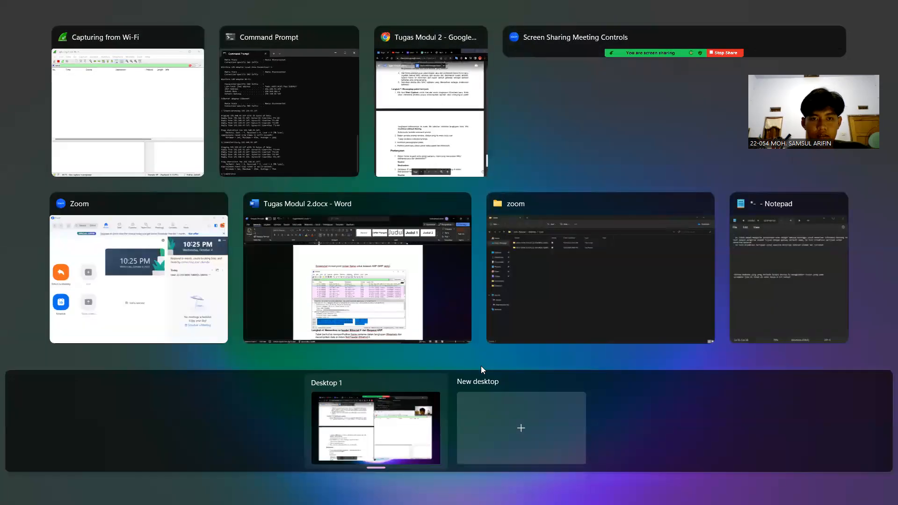
{"action": "left_click", "coordinate": [481, 366]}
{"action": "left_click", "coordinate": [644, 68]}
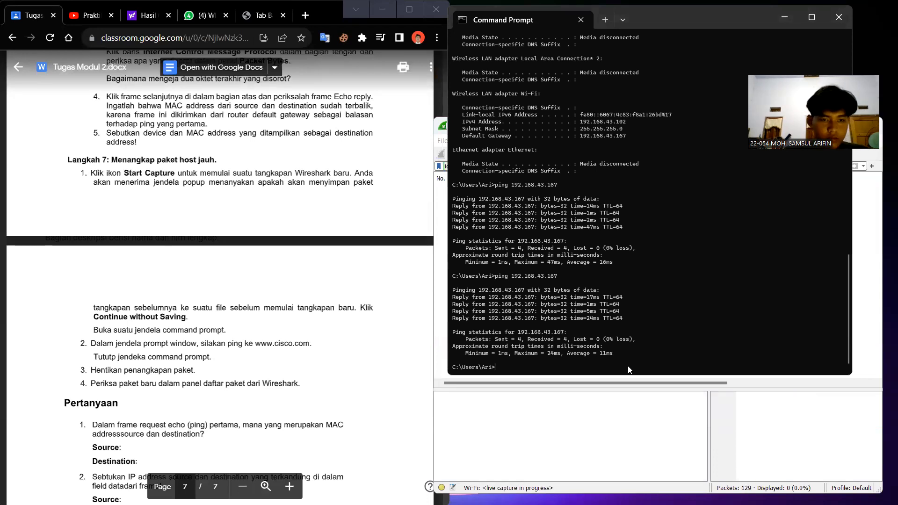
{"action": "type", "text": "www"}
{"action": "key", "text": "BackSpace"}
{"action": "key", "text": "BackSpace"}
{"action": "key", "text": "BackSpace"}
{"action": "type", "text": "pin"}
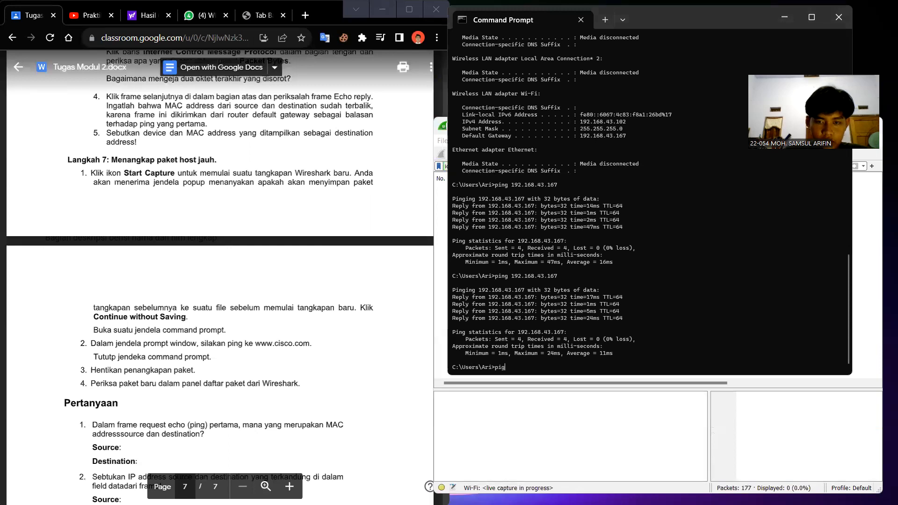
{"action": "type", "text": "g www"}
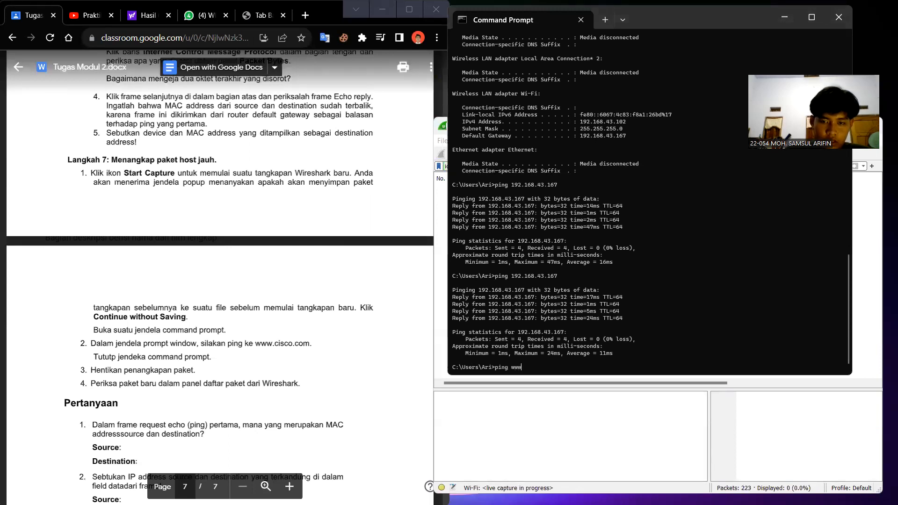
{"action": "type", "text": ".cisco.com"}
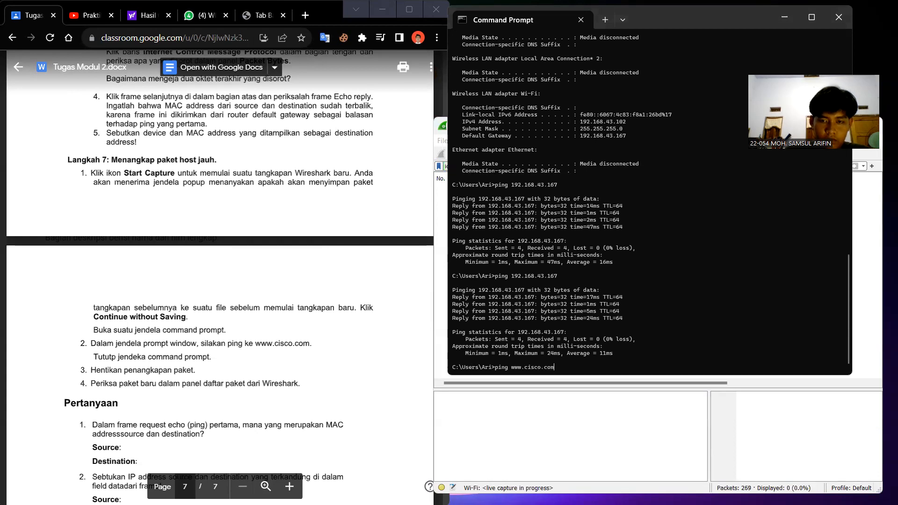
{"action": "key", "text": "Return"}
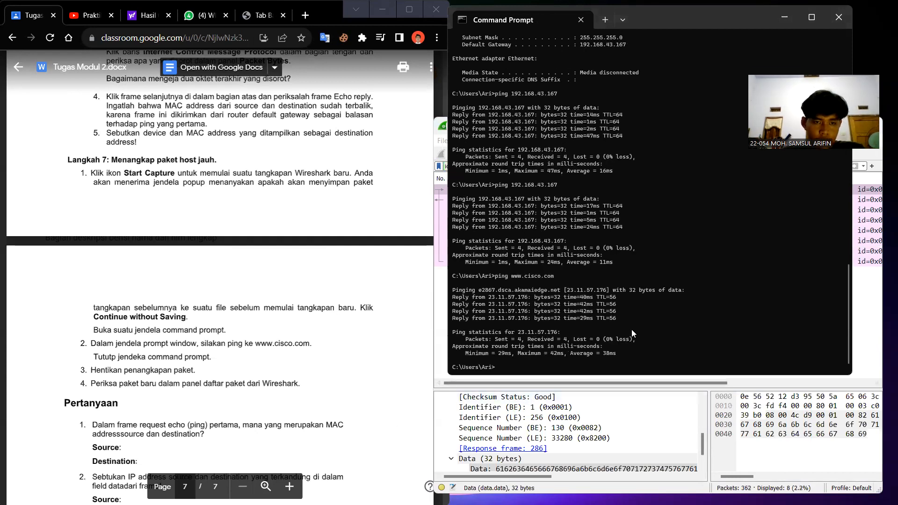
Return to Wireshark and stop the capture of the remote host ping
{"action": "left_click", "coordinate": [879, 315]}
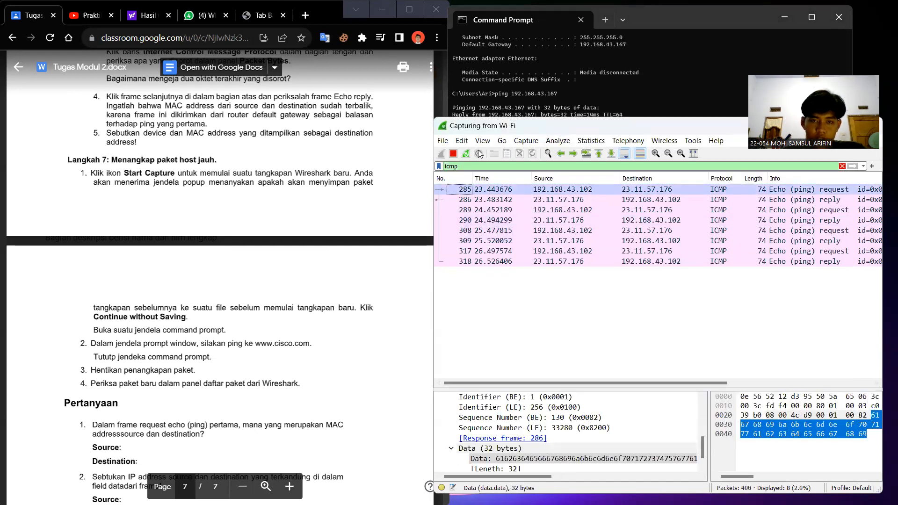
{"action": "left_click", "coordinate": [453, 154]}
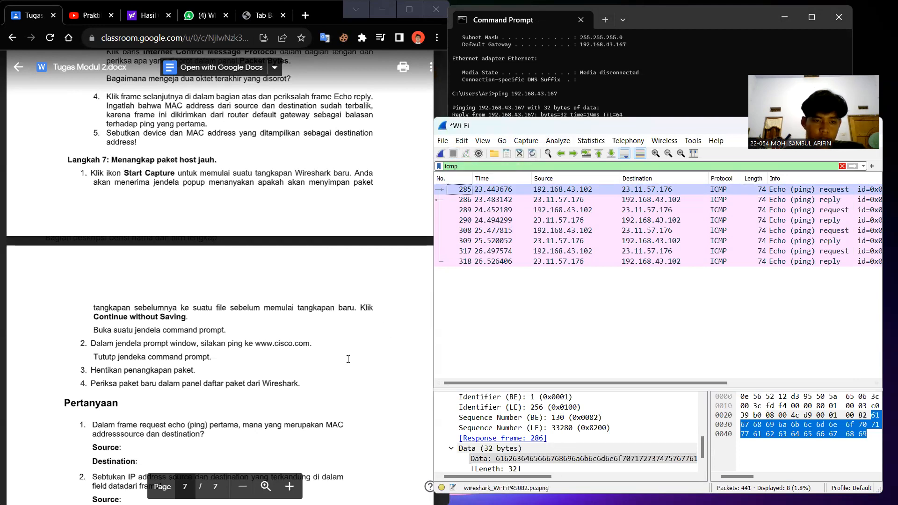
{"action": "scroll", "coordinate": [348, 359], "scroll_direction": "down", "scroll_amount": 4}
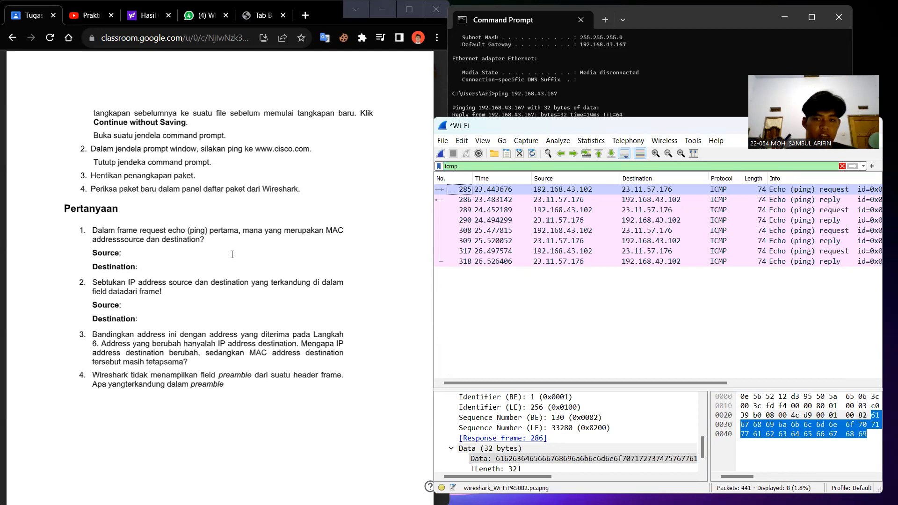
{"action": "mouse_move", "coordinate": [425, 236]}
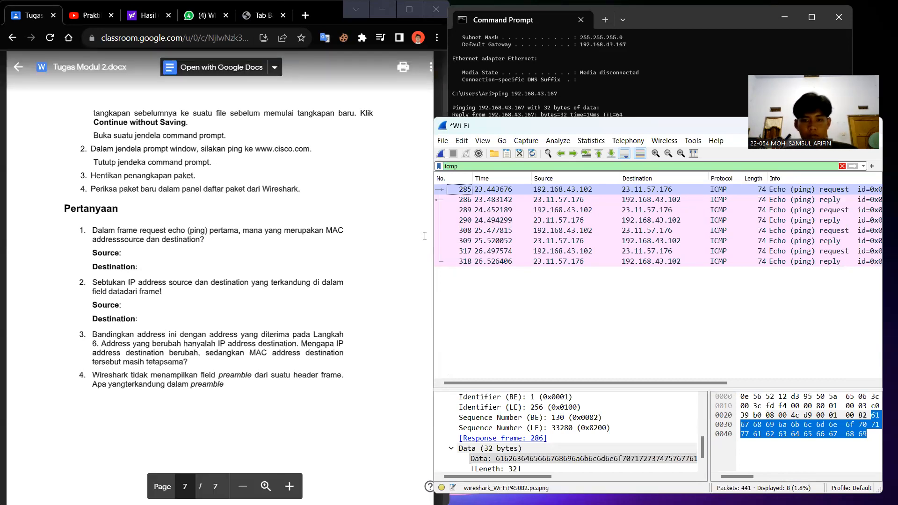
{"action": "scroll", "coordinate": [585, 421], "scroll_direction": "up", "scroll_amount": 4}
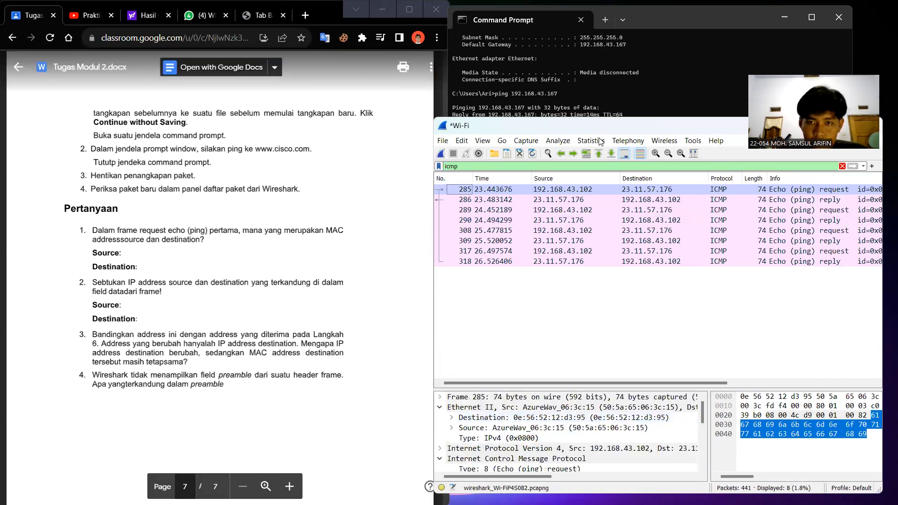
{"action": "left_click", "coordinate": [572, 191]}
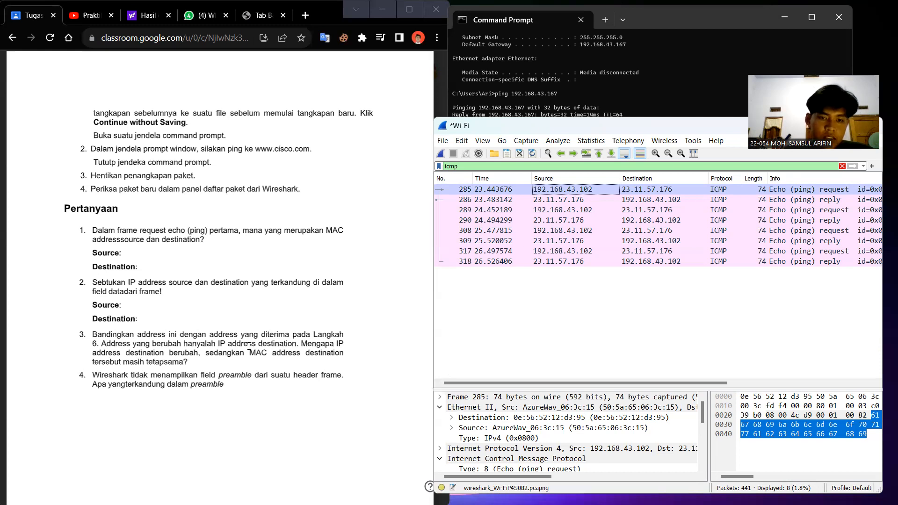
Switch to the assignment document in Chrome and go back to Latihan 1 on page 2
{"action": "left_click", "coordinate": [249, 346]}
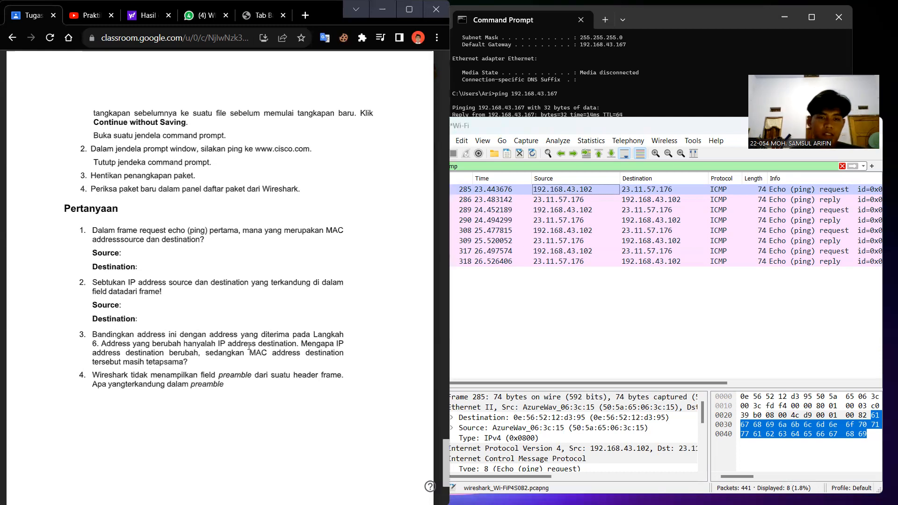
{"action": "scroll", "coordinate": [190, 221], "scroll_direction": "up", "scroll_amount": 10}
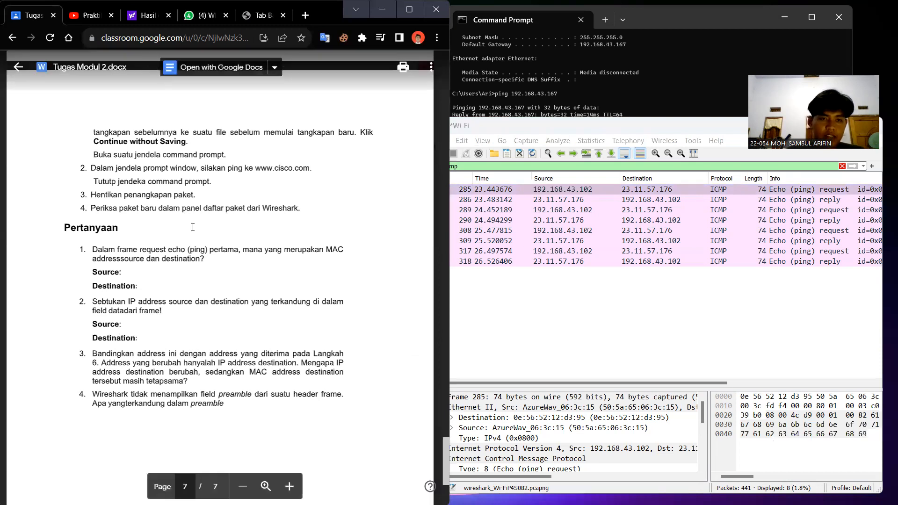
{"action": "scroll", "coordinate": [193, 228], "scroll_direction": "up", "scroll_amount": 15}
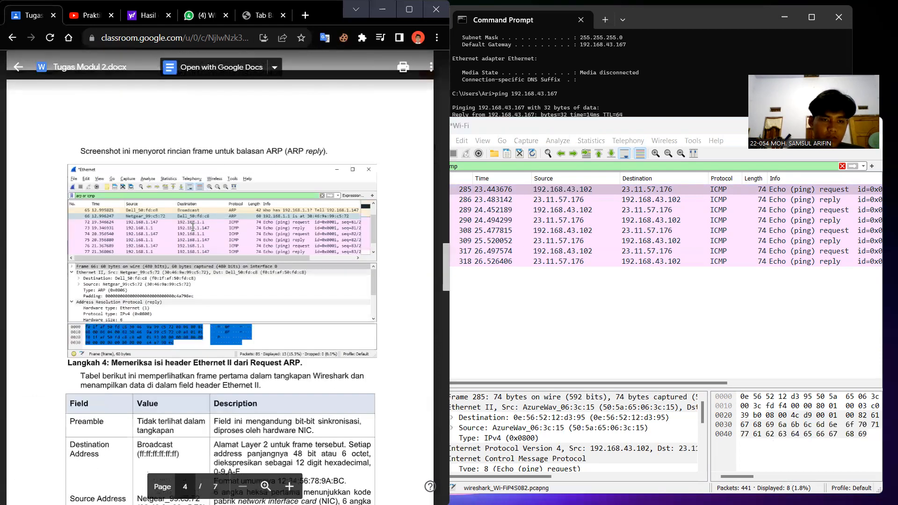
{"action": "scroll", "coordinate": [193, 227], "scroll_direction": "up", "scroll_amount": 15}
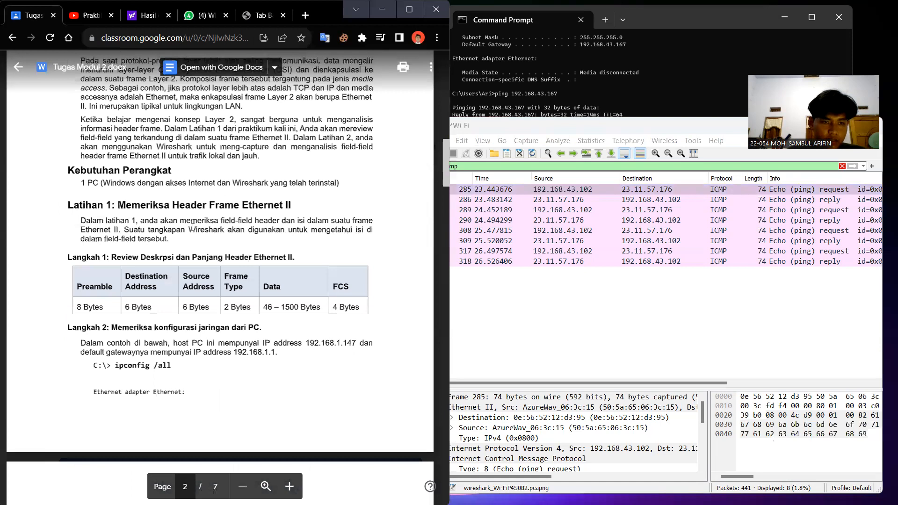